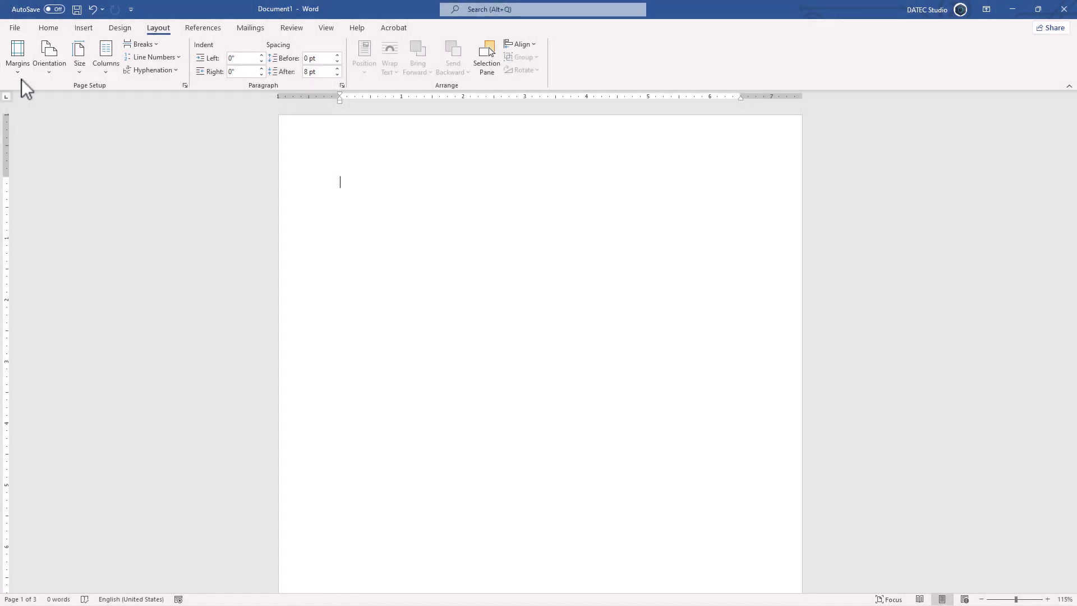
- Open the custom page margins, look through the paper and layout settings, and set the top margin to 1.3"
click(20, 71)
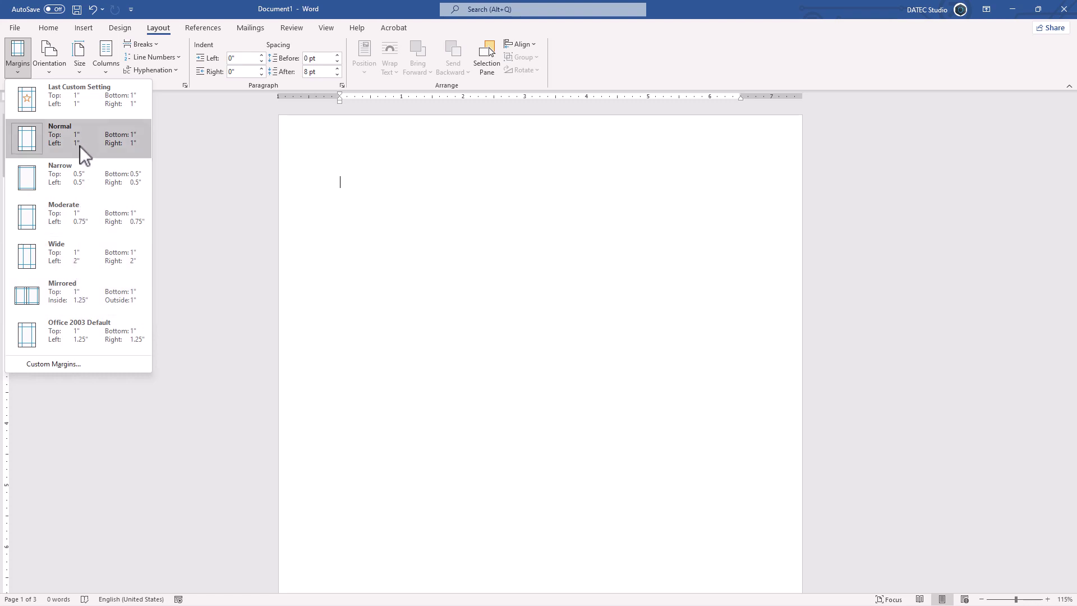
click(66, 367)
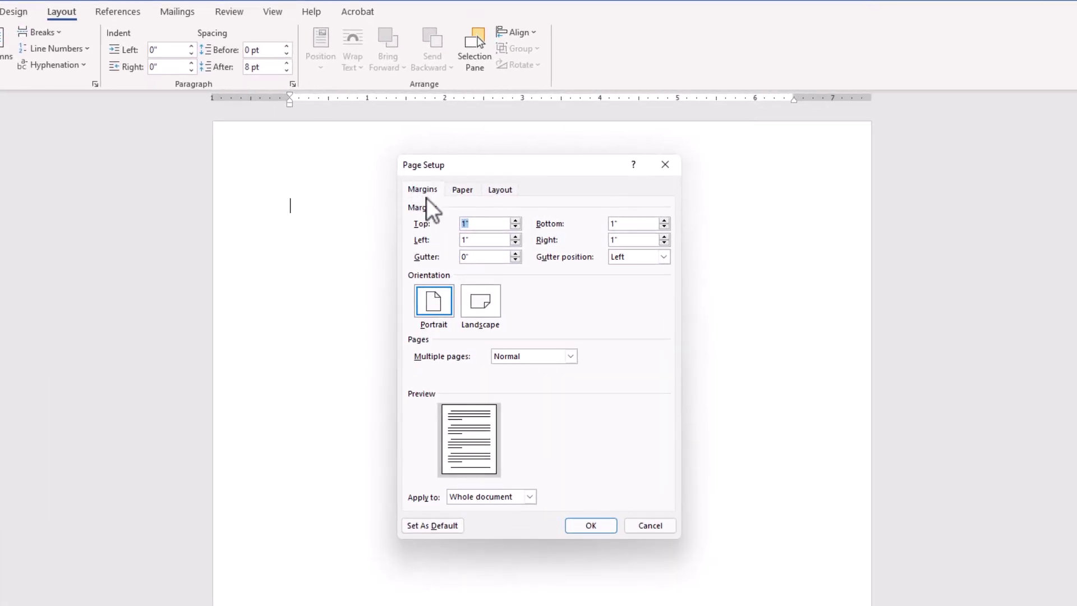
click(462, 192)
click(500, 192)
click(431, 192)
click(515, 221)
click(514, 221)
click(514, 221)
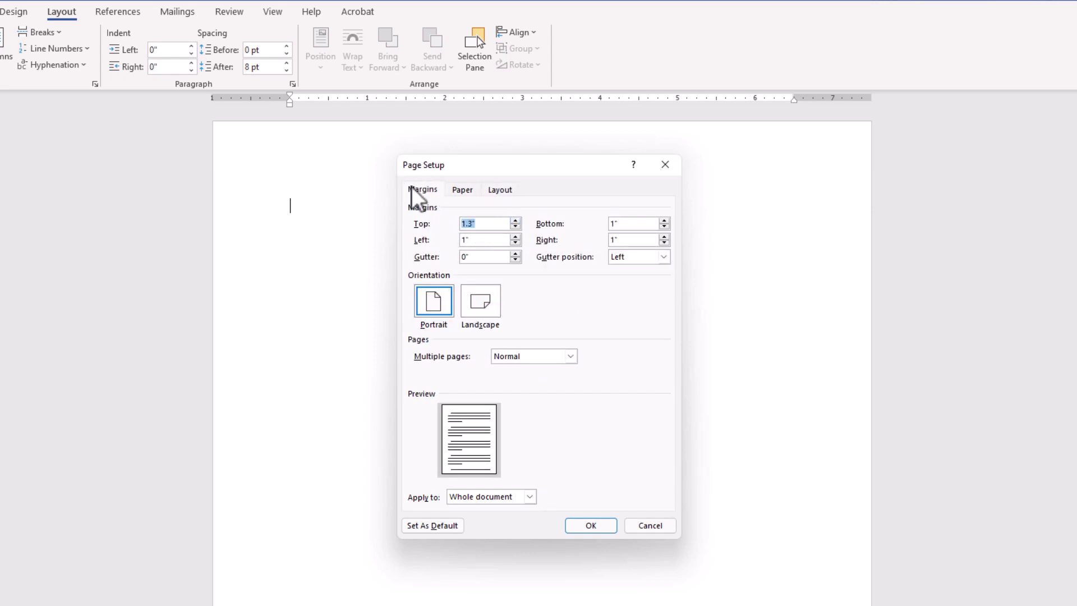
- Set the left margin to 1.2" and the gutter to 0.2", reviewing the gutter position choices and keeping Left
click(515, 237)
click(515, 237)
click(514, 254)
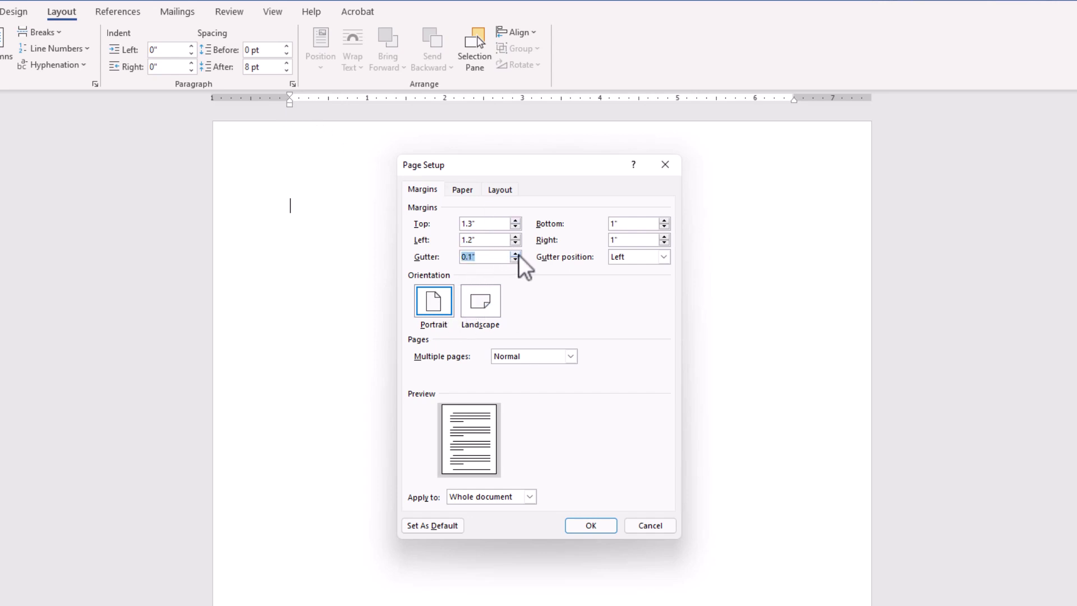
click(515, 254)
click(662, 256)
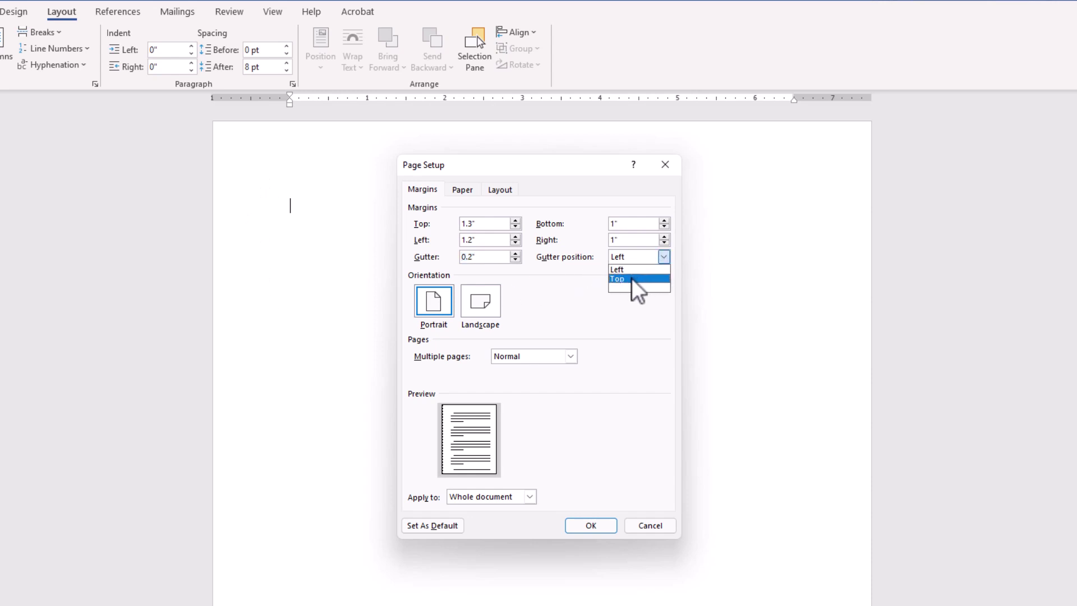
click(594, 318)
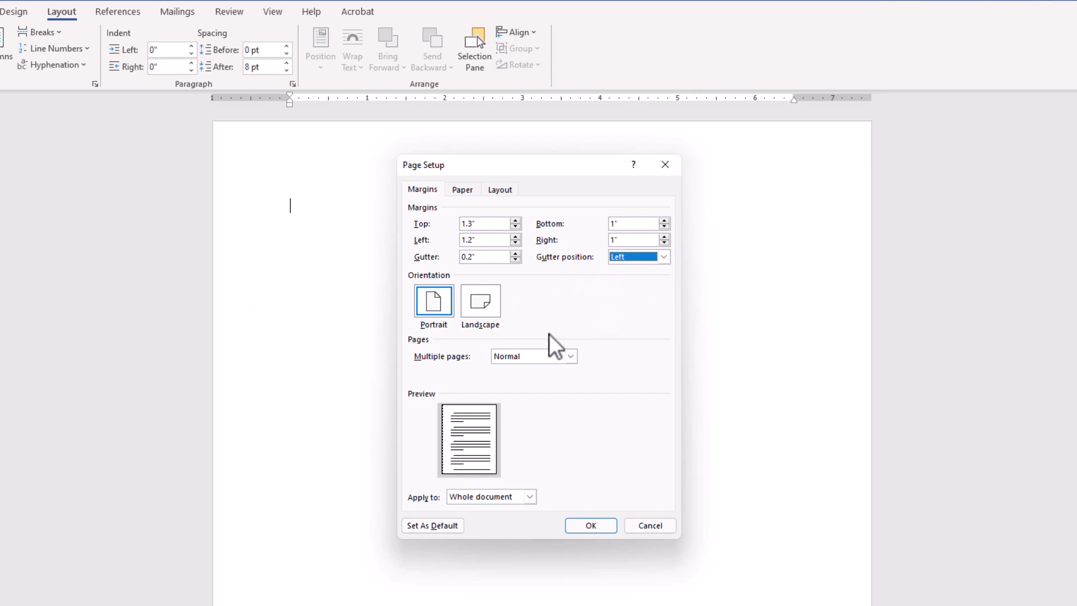
- Try Mirror margins for multiple pages, review which parts of the document it can apply to, and discard the page setup changes
click(555, 356)
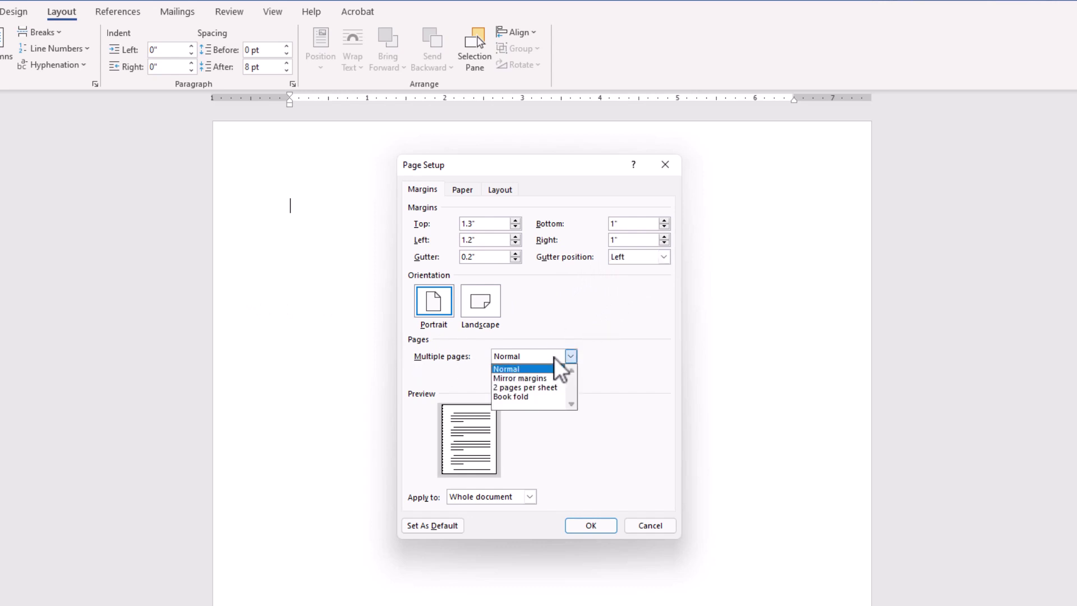
click(528, 378)
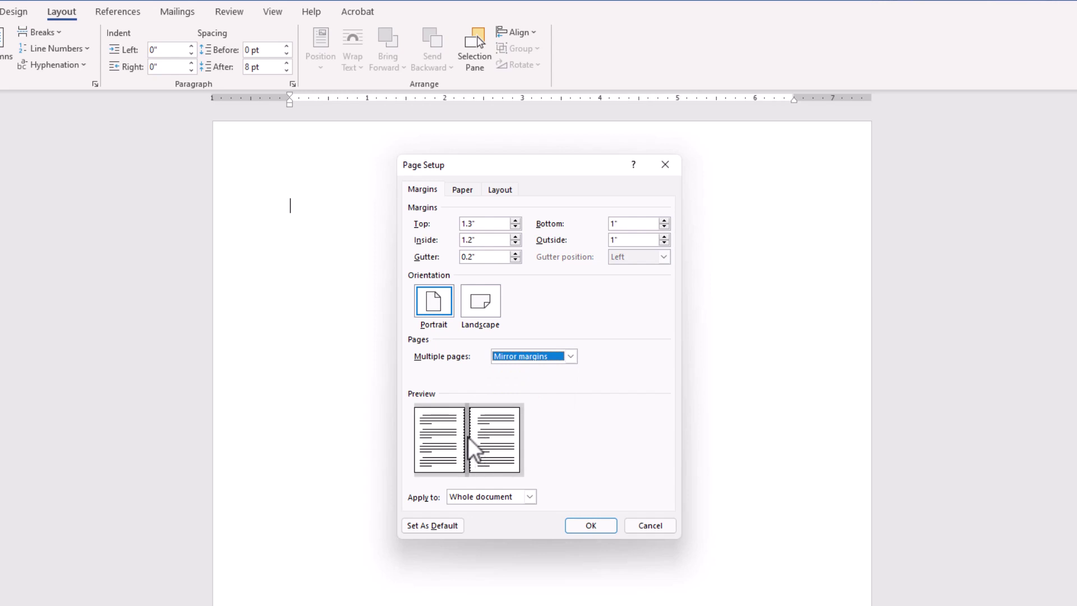
click(487, 497)
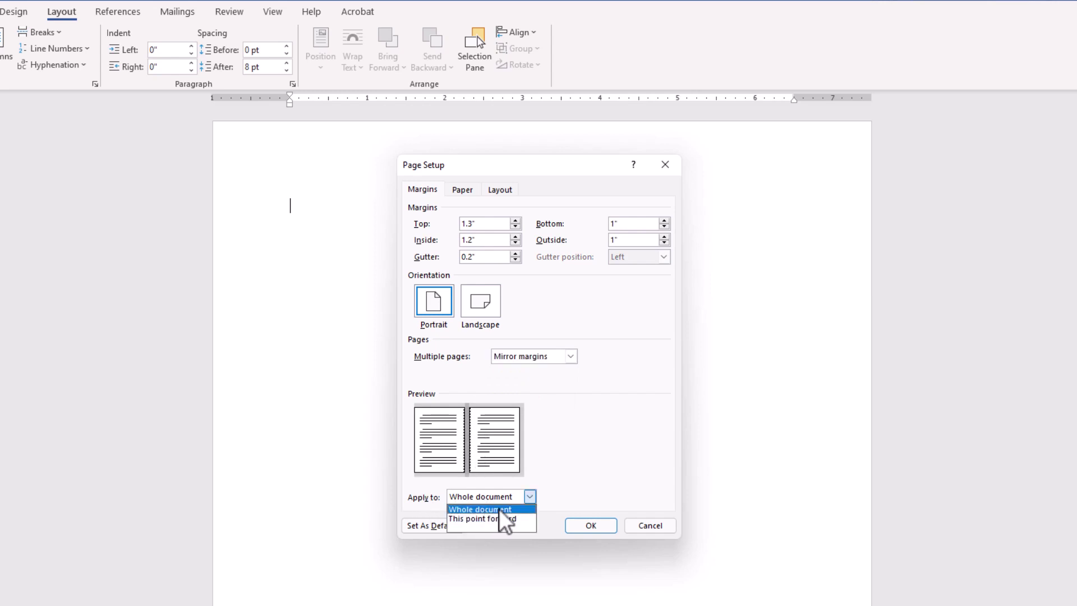
click(649, 525)
click(649, 526)
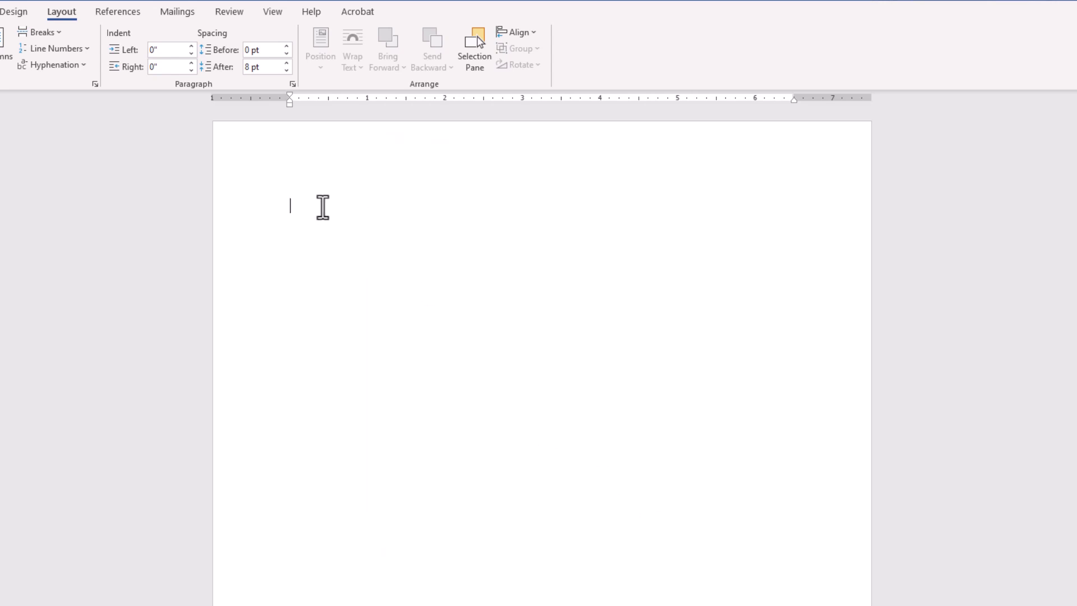
- Display multiple pages of the document side by side and place the cursor on the second page
click(272, 12)
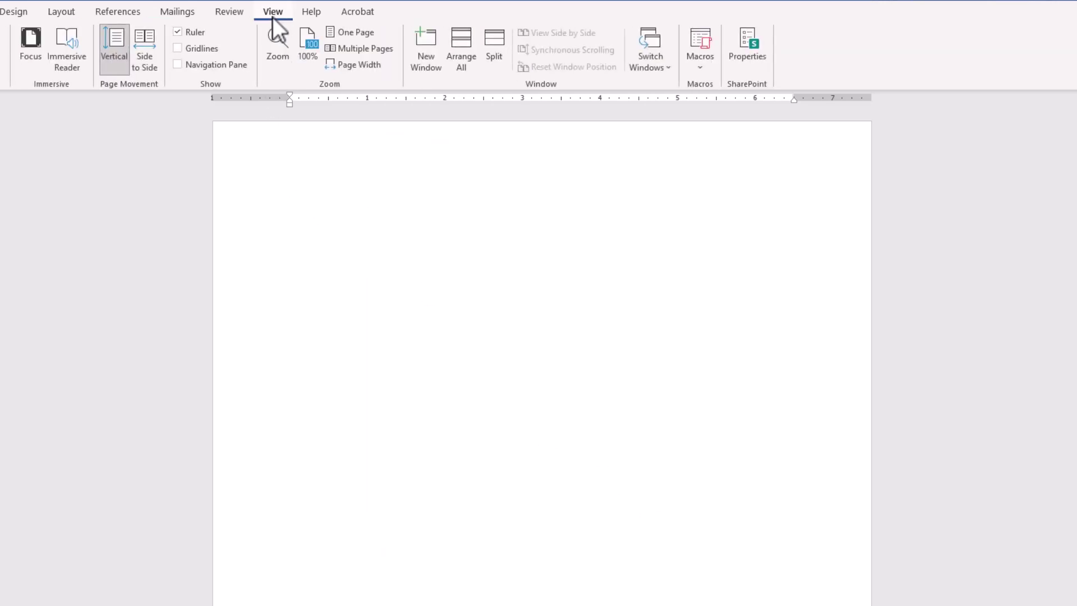
click(348, 52)
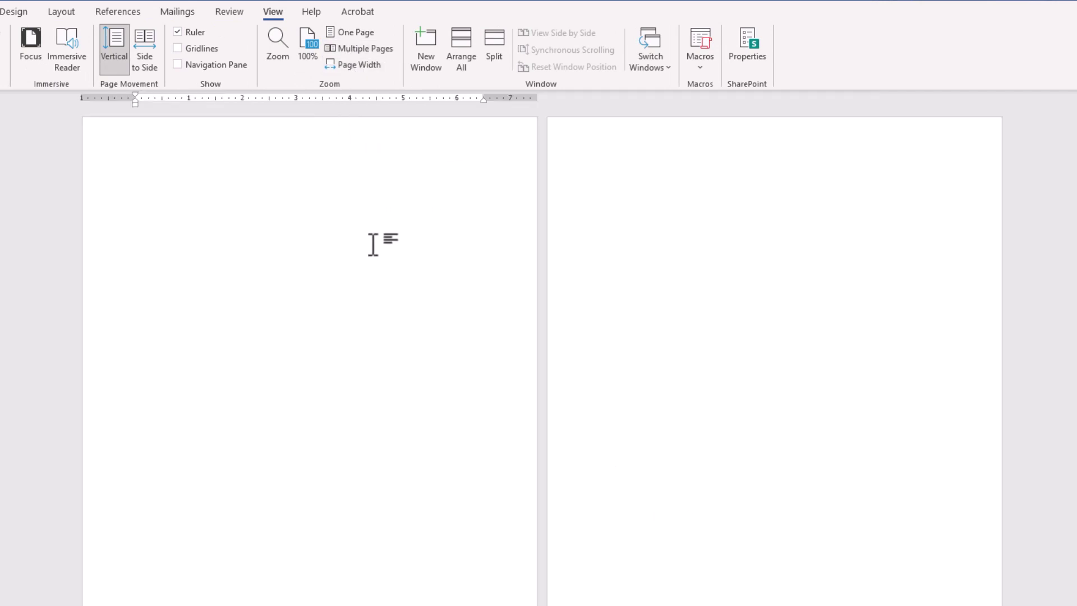
scroll(489, 253, down, 1)
scroll(489, 254, down, 1)
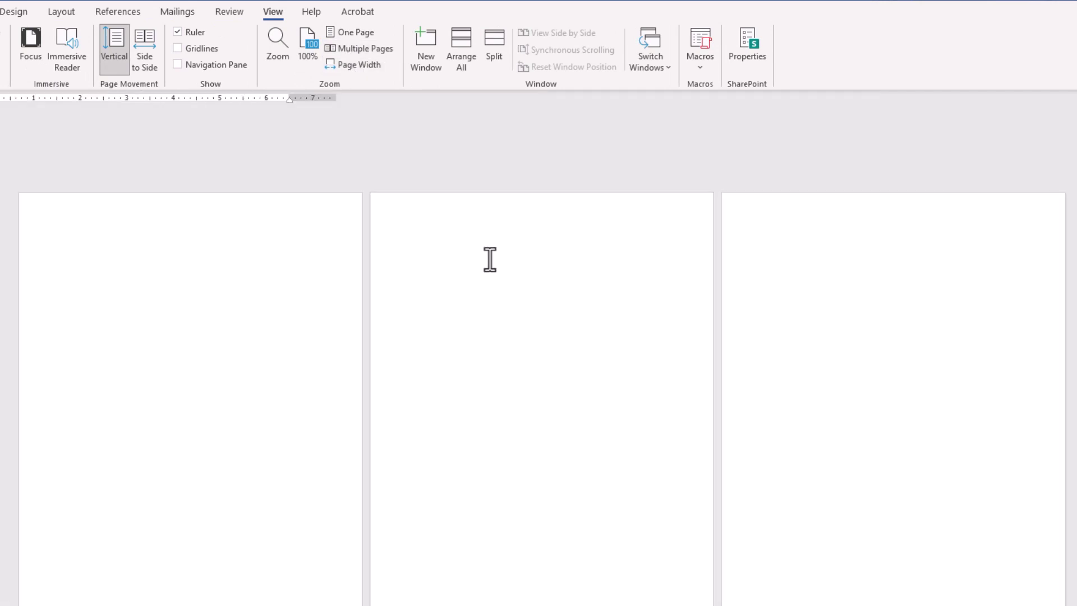
click(471, 280)
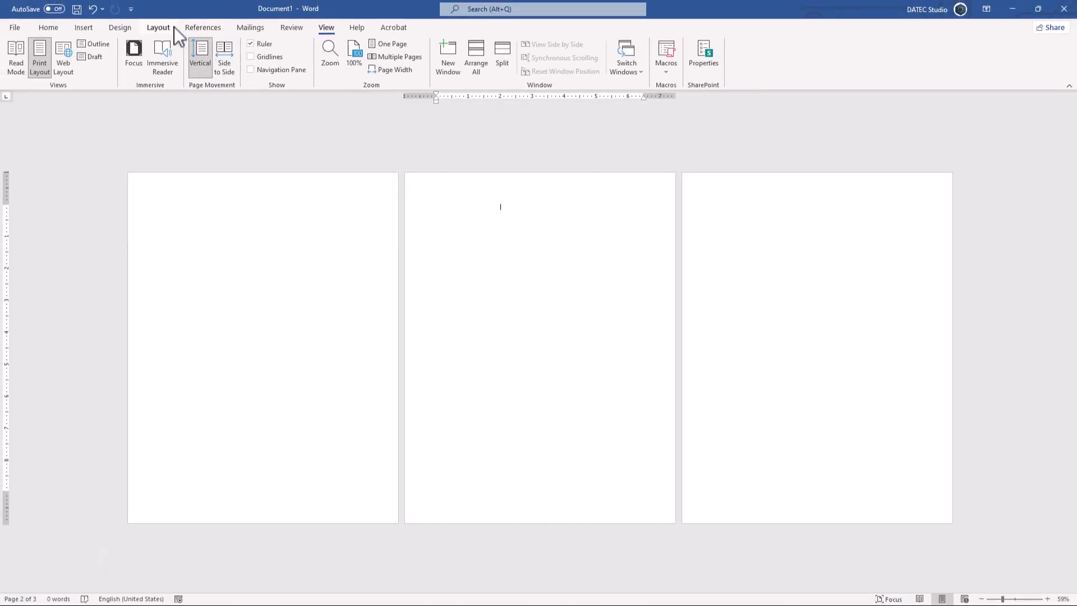
- Try landscape orientation for the whole document and undo it
click(172, 27)
click(60, 73)
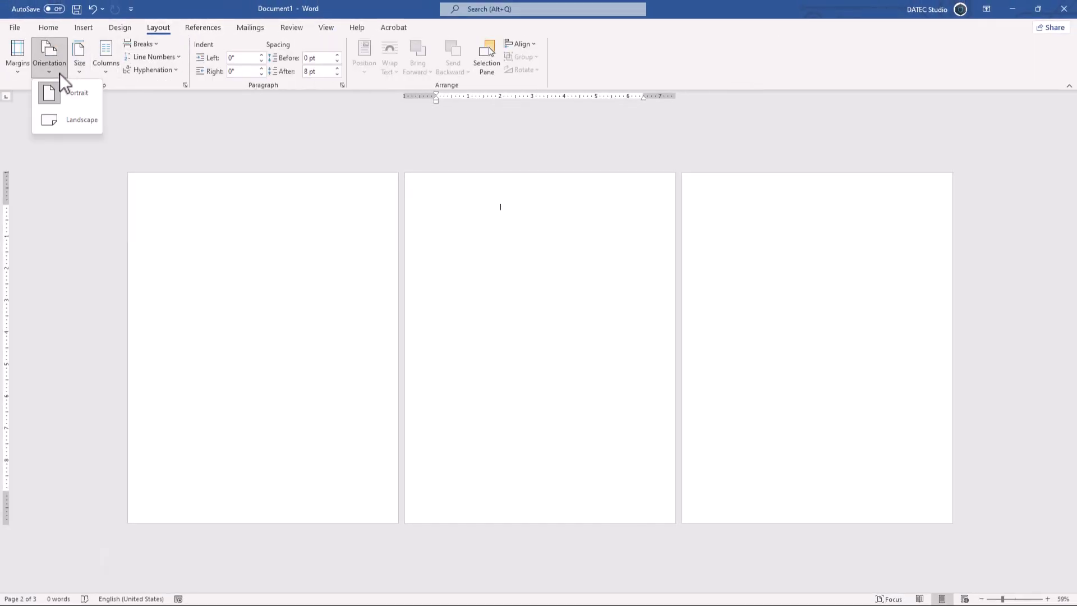
click(67, 120)
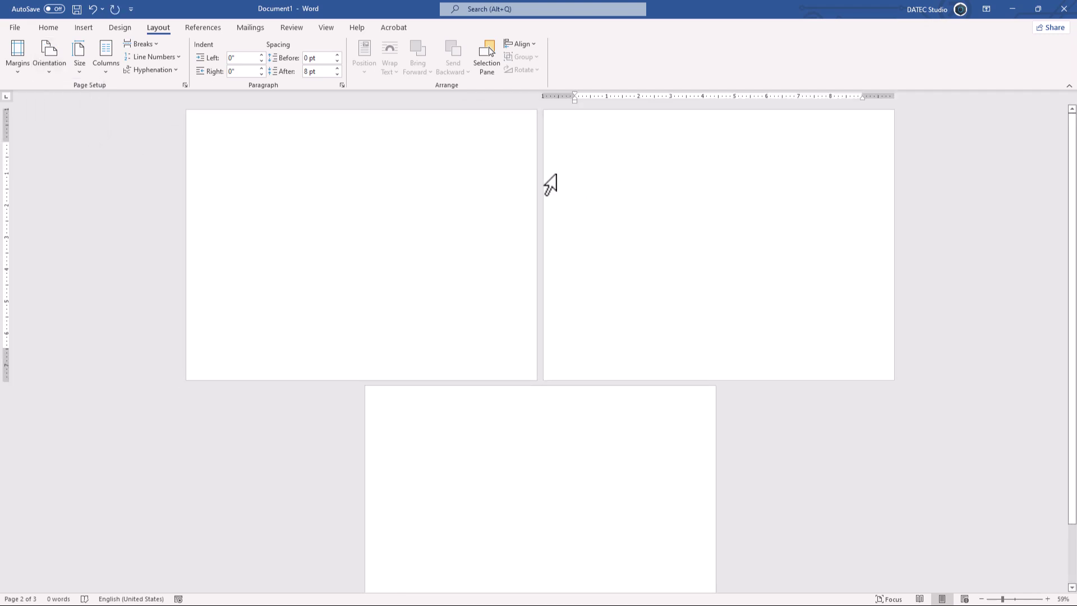
key(ctrl+z)
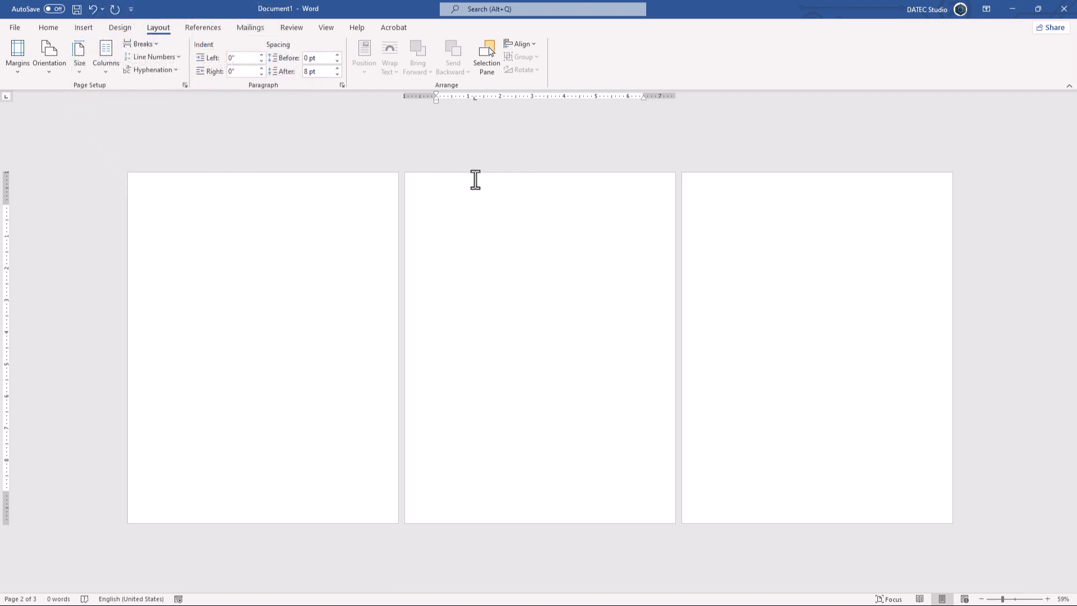
- Try landscape orientation applied from the second page with This point forward, and undo it
double_click(418, 98)
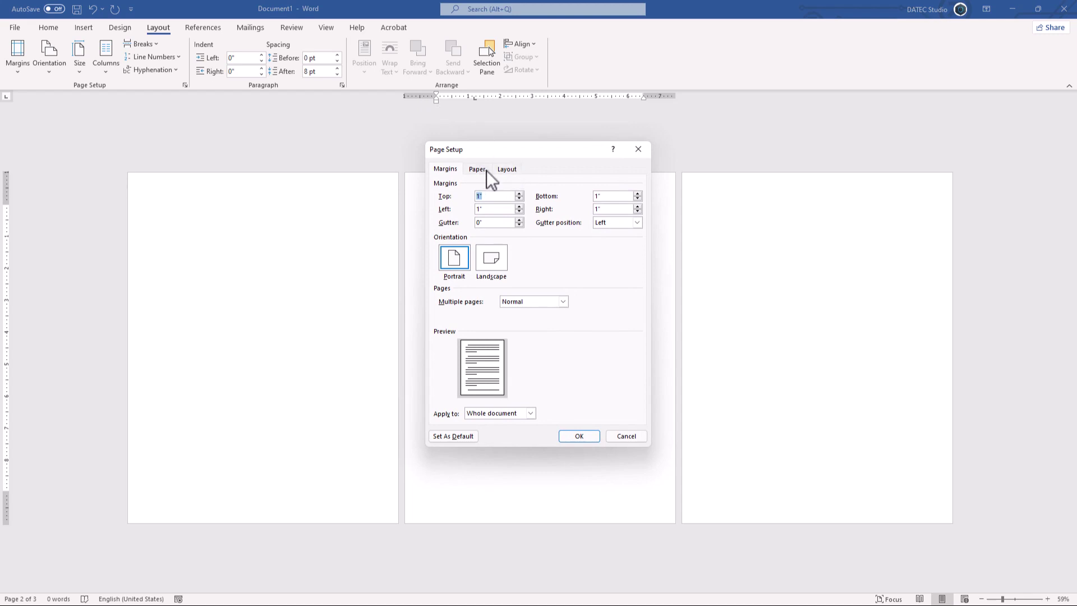
click(495, 253)
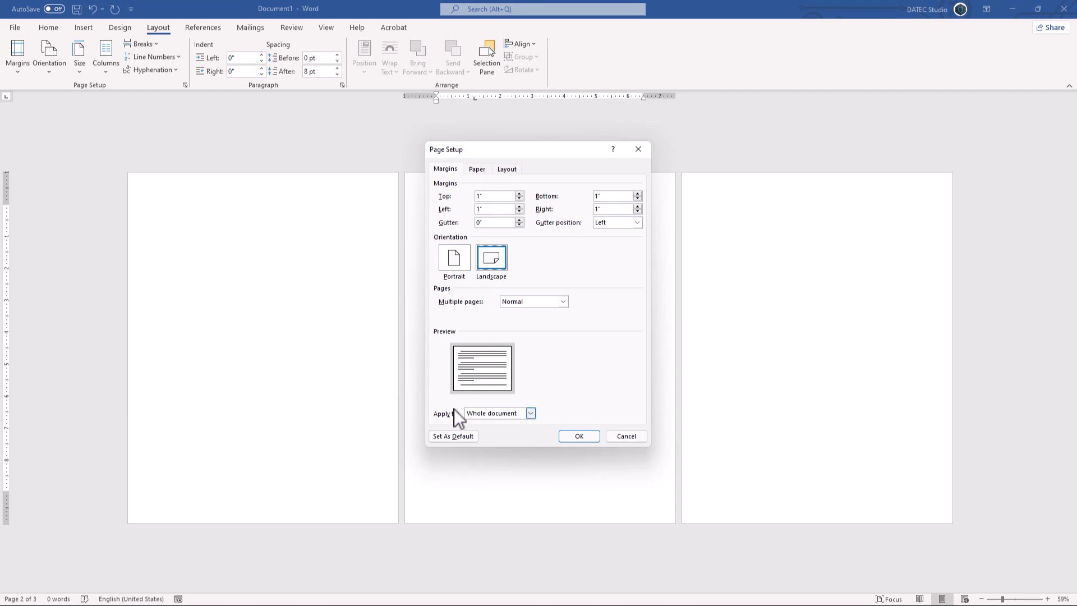
click(531, 412)
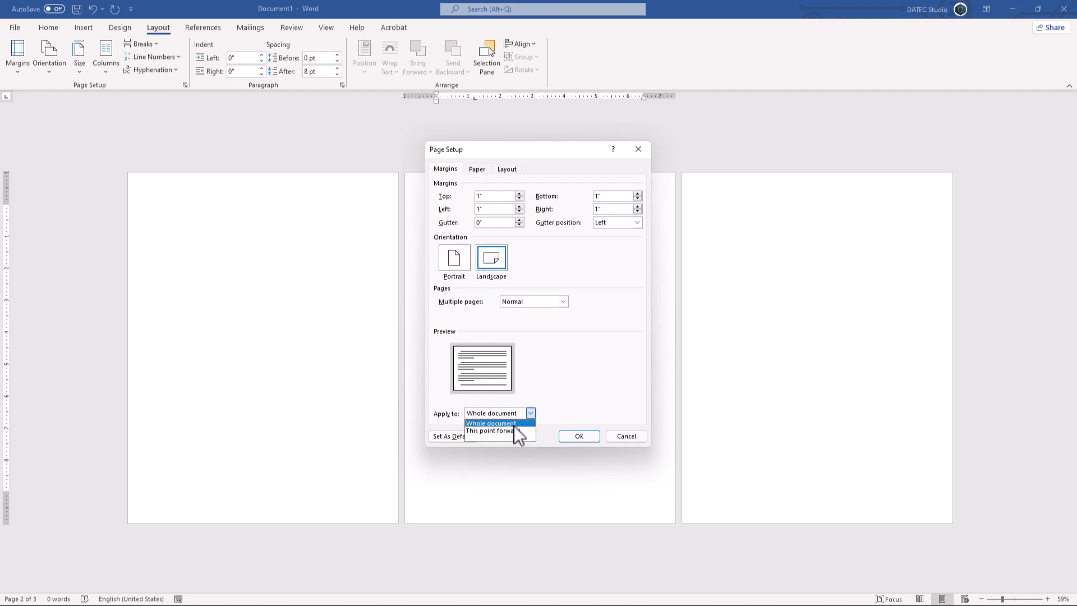
click(496, 430)
click(577, 433)
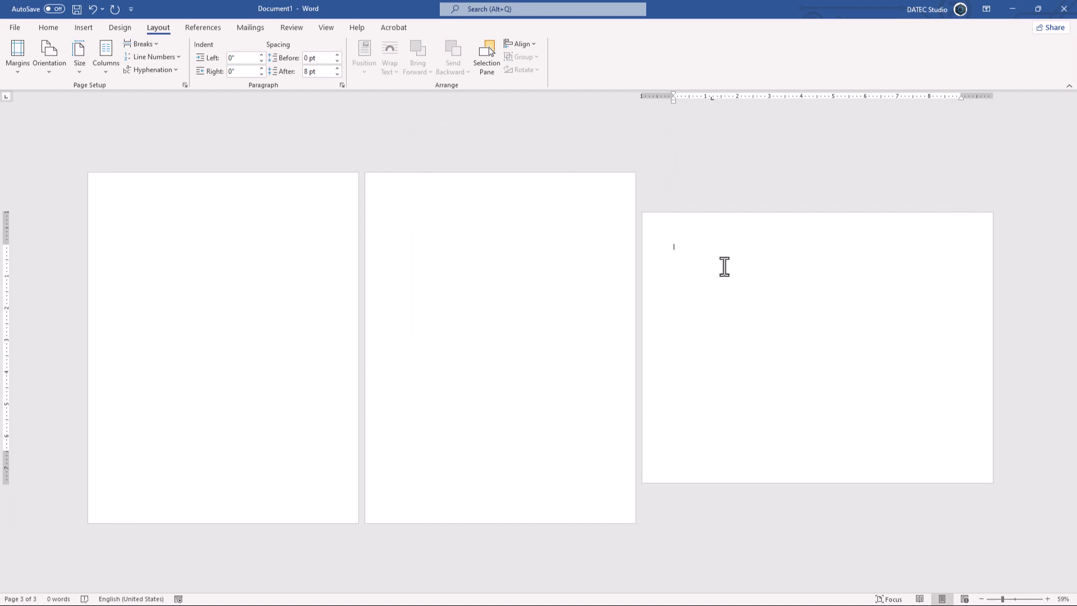
key(ctrl+z)
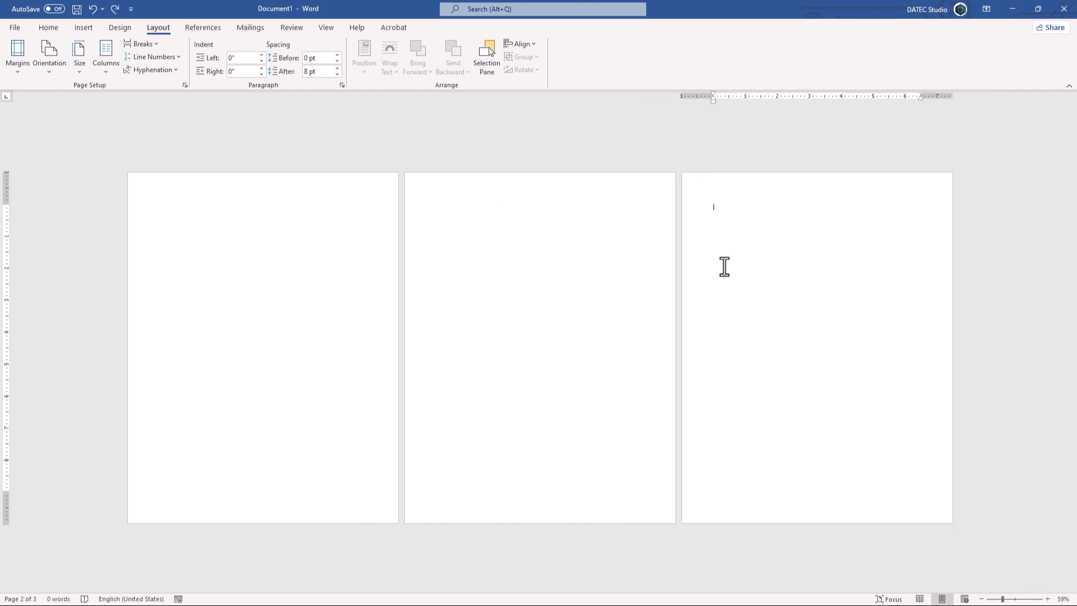
- Insert three page breaks on the last page to extend the document to six pages
key(ctrl+Return)
key(ctrl+Return)
key(ctrl+Return)
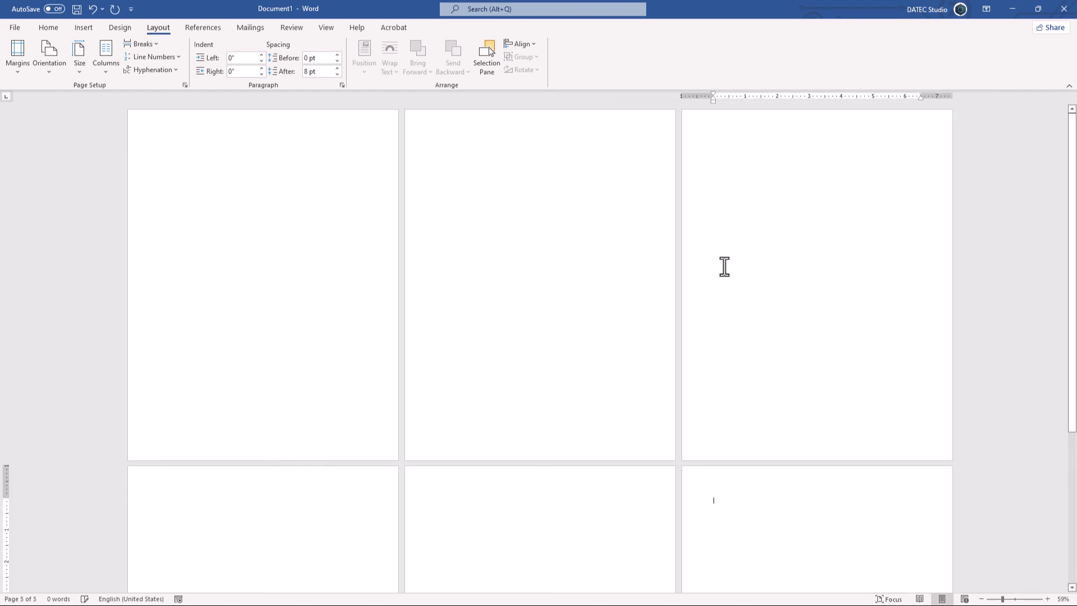
ctrl+scroll(758, 307, down, 3)
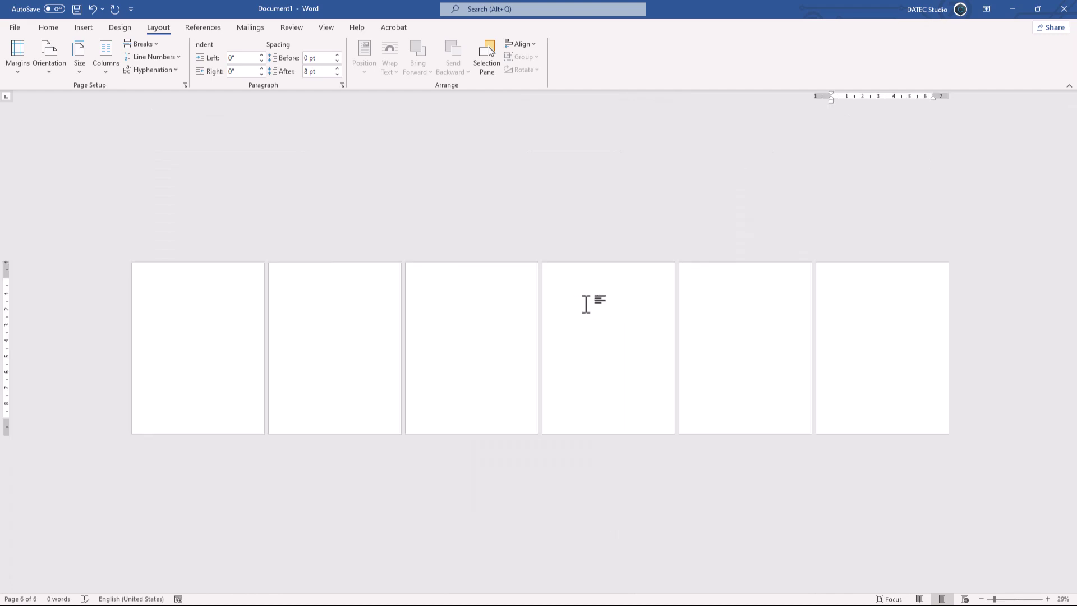
- With the cursor on the third page, apply landscape orientation from this point forward
click(483, 293)
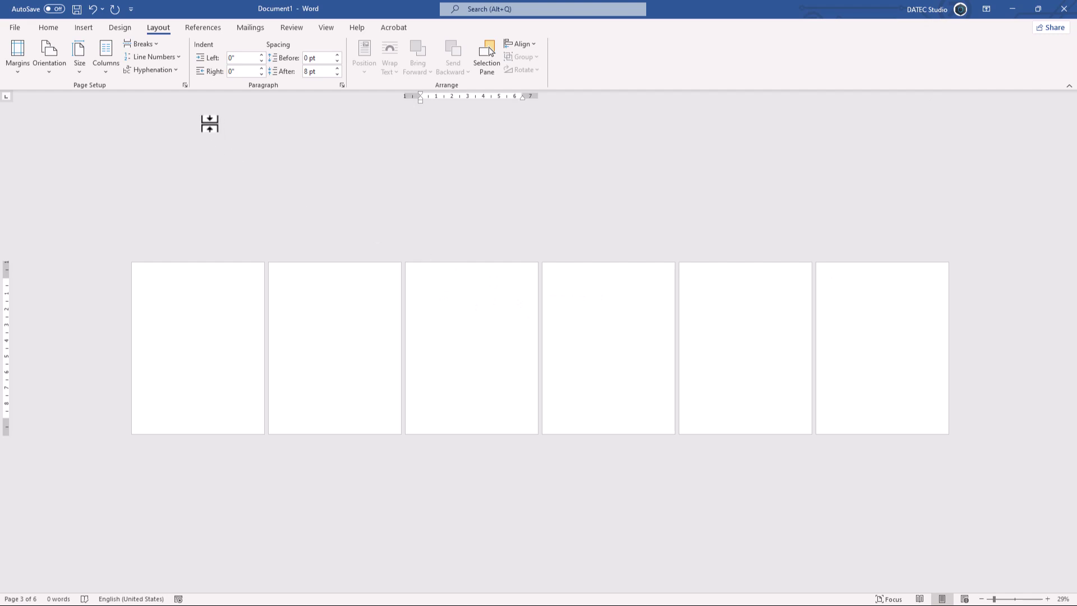
click(184, 85)
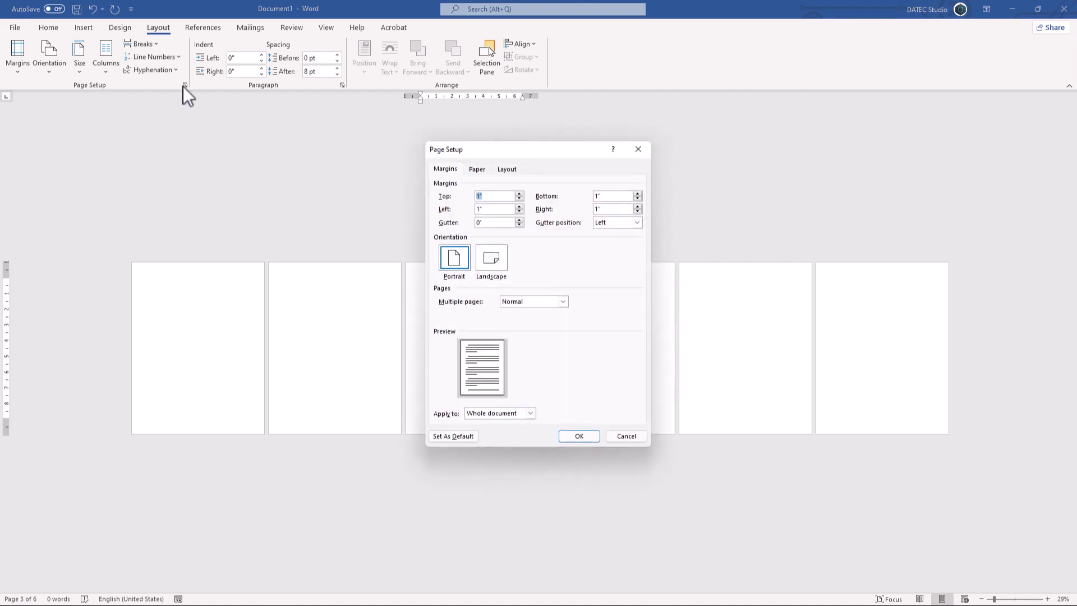
click(491, 258)
click(519, 413)
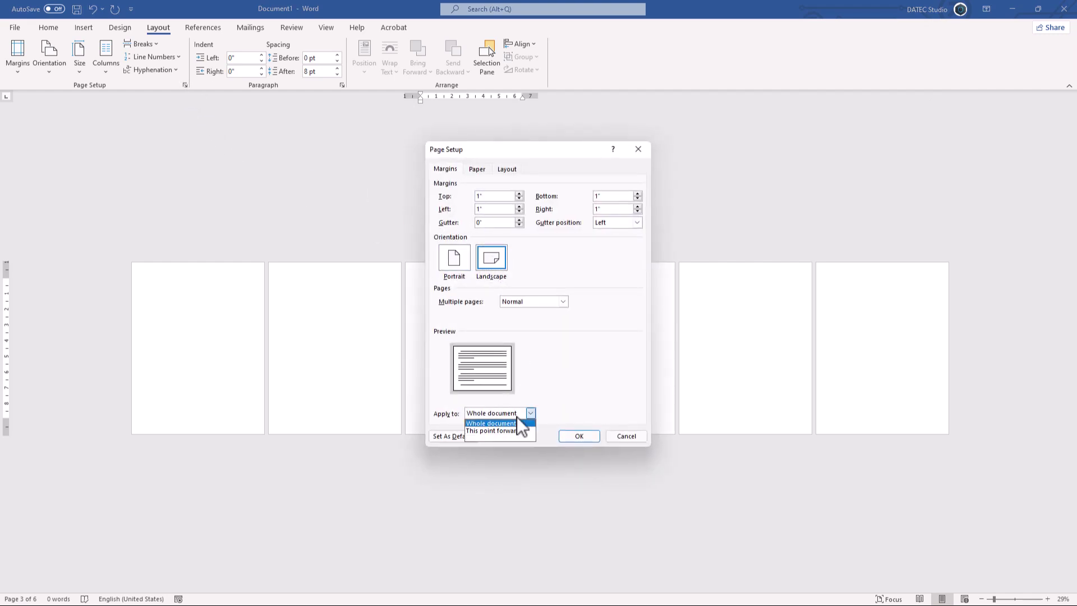
click(500, 431)
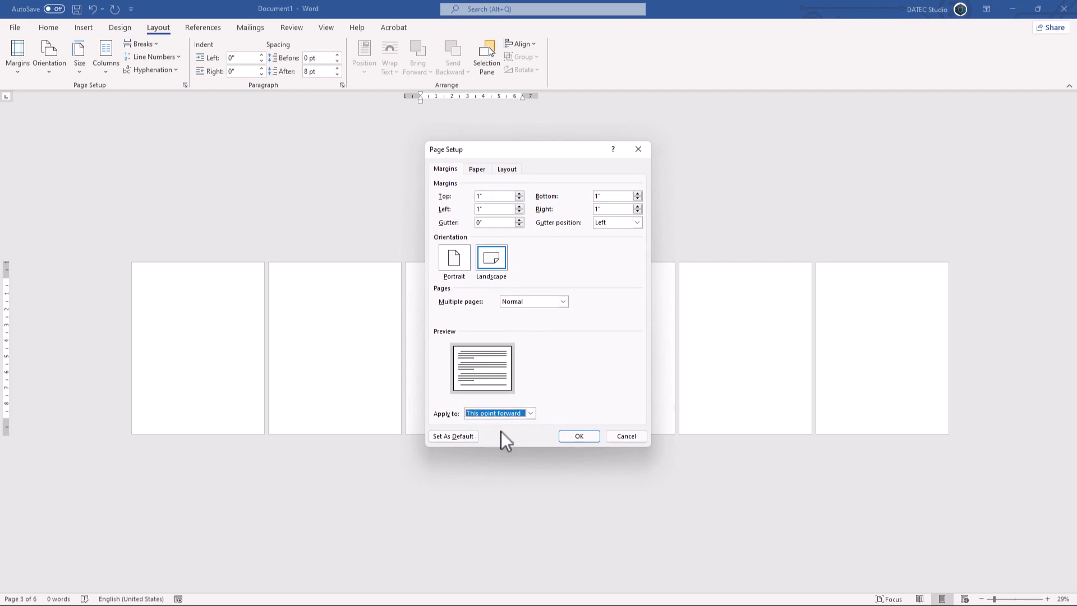
click(571, 436)
click(695, 308)
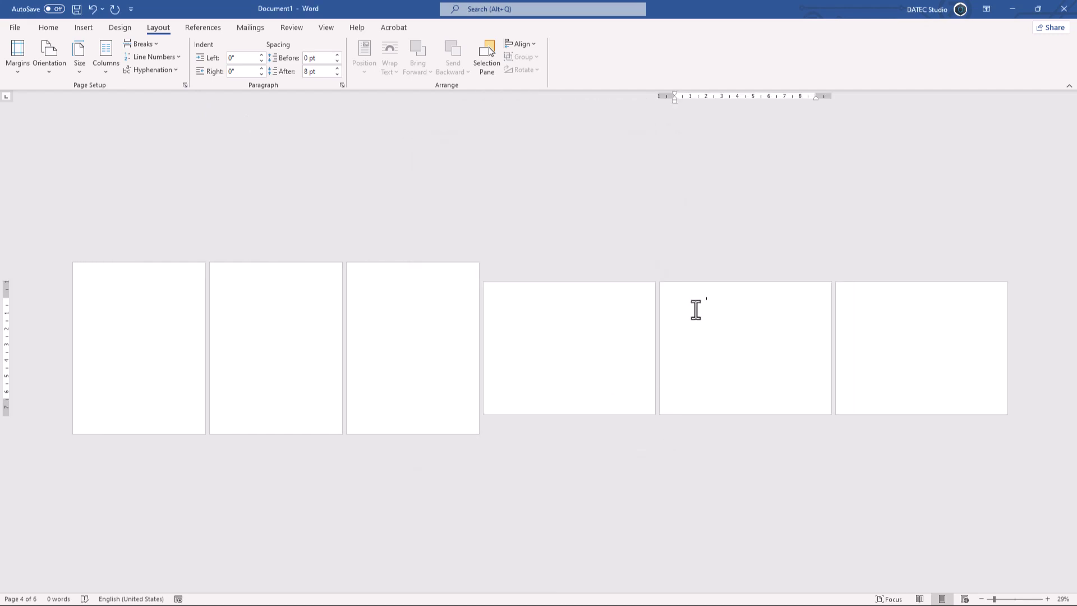
- From the first landscape page, try portrait orientation, review the section and document scope choices, and cancel the change
click(565, 305)
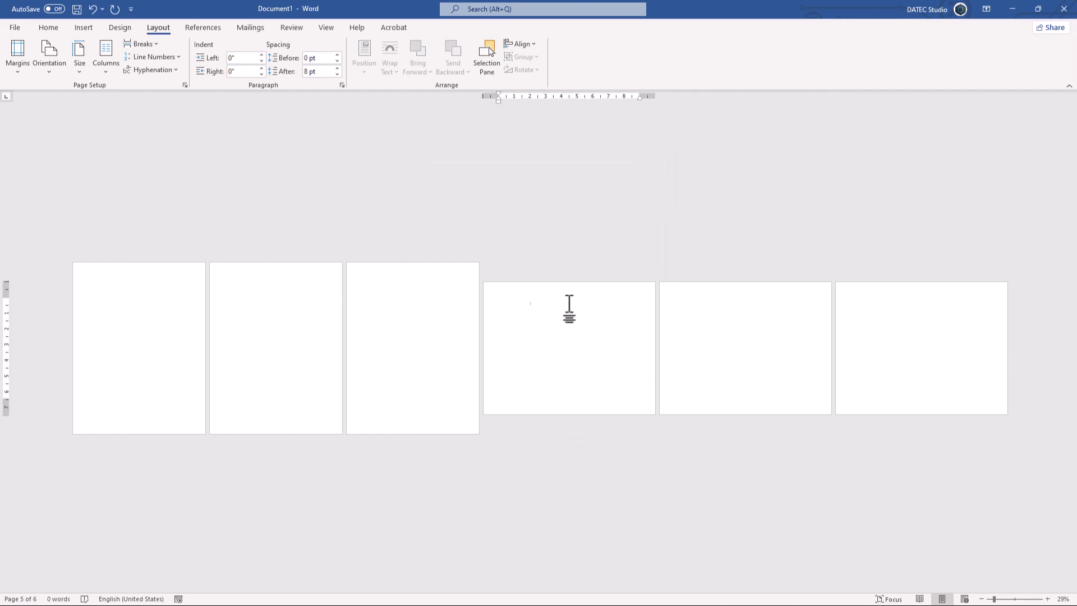
click(186, 85)
click(463, 265)
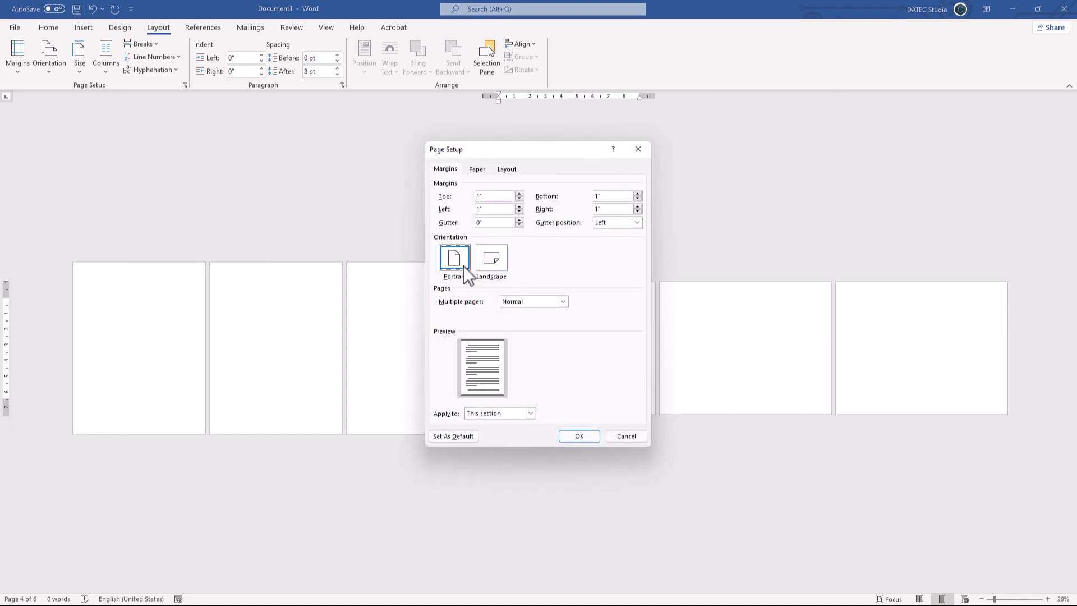
click(516, 414)
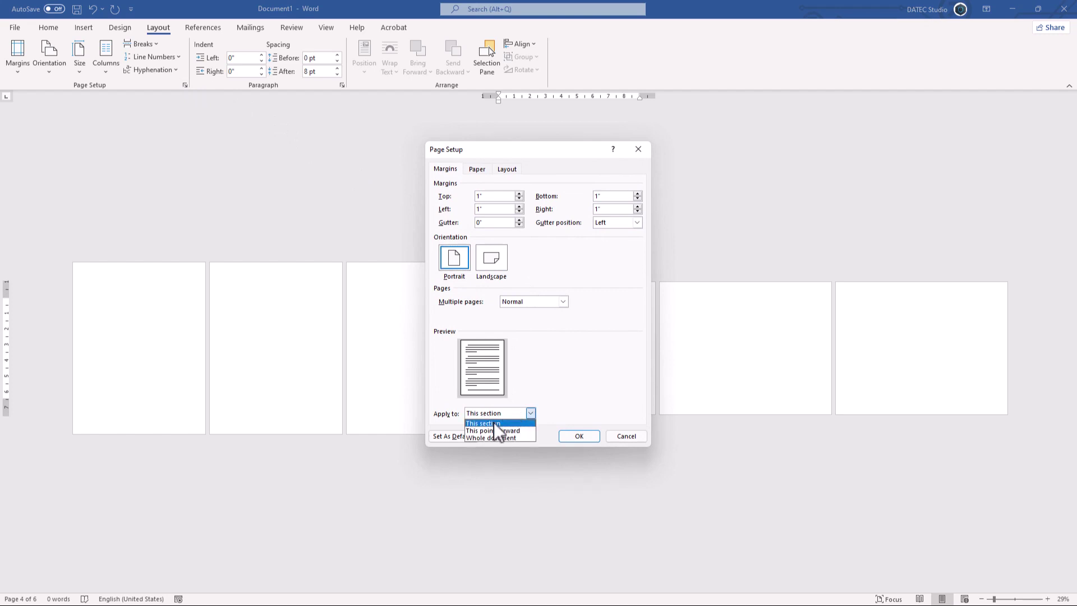
click(620, 437)
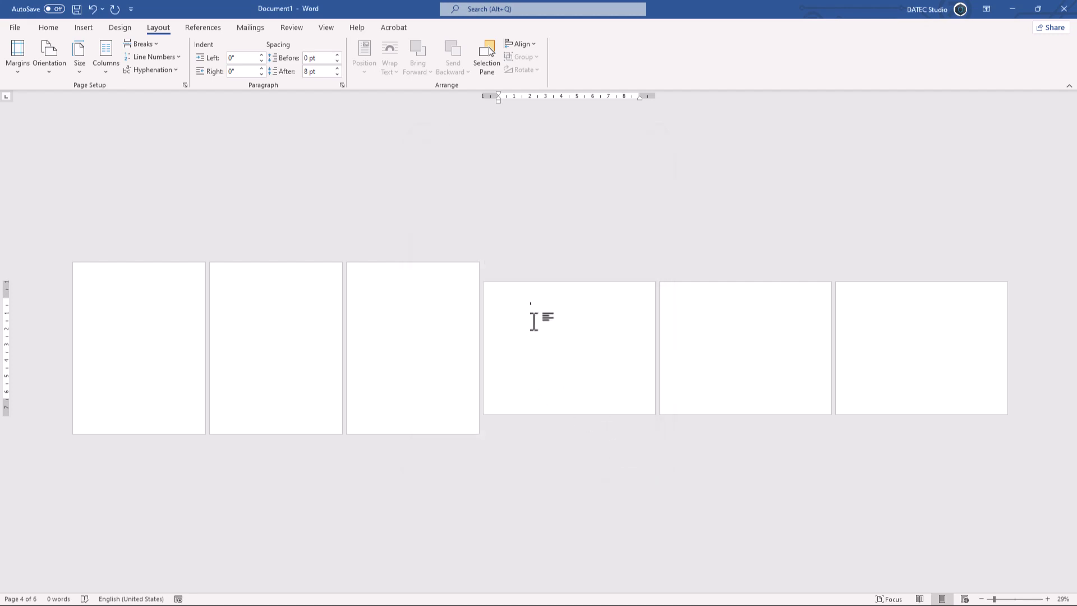
scroll(442, 301, up, 3)
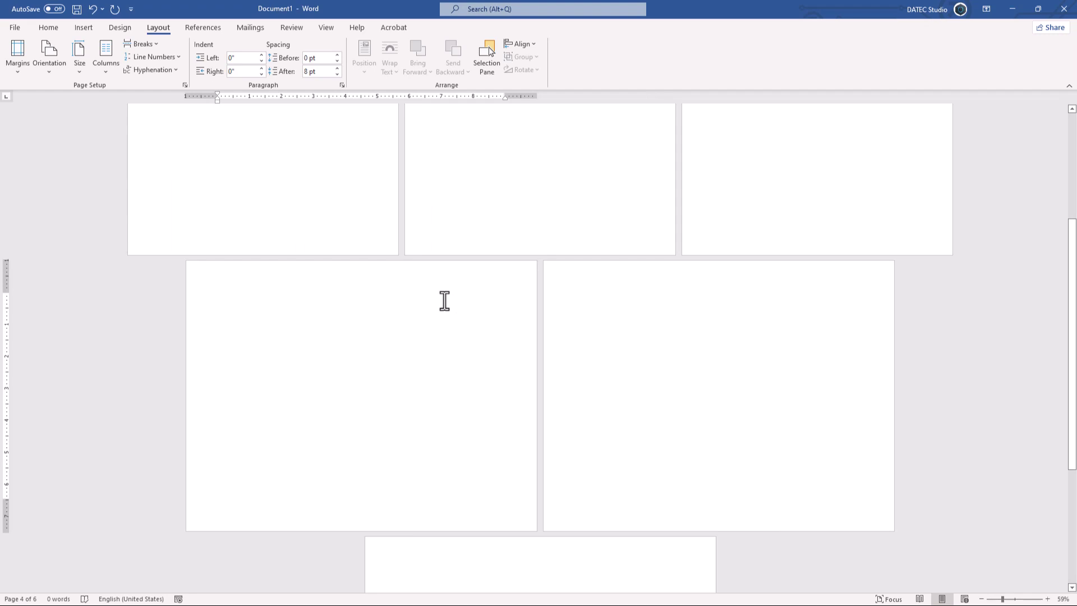
scroll(445, 301, up, 3)
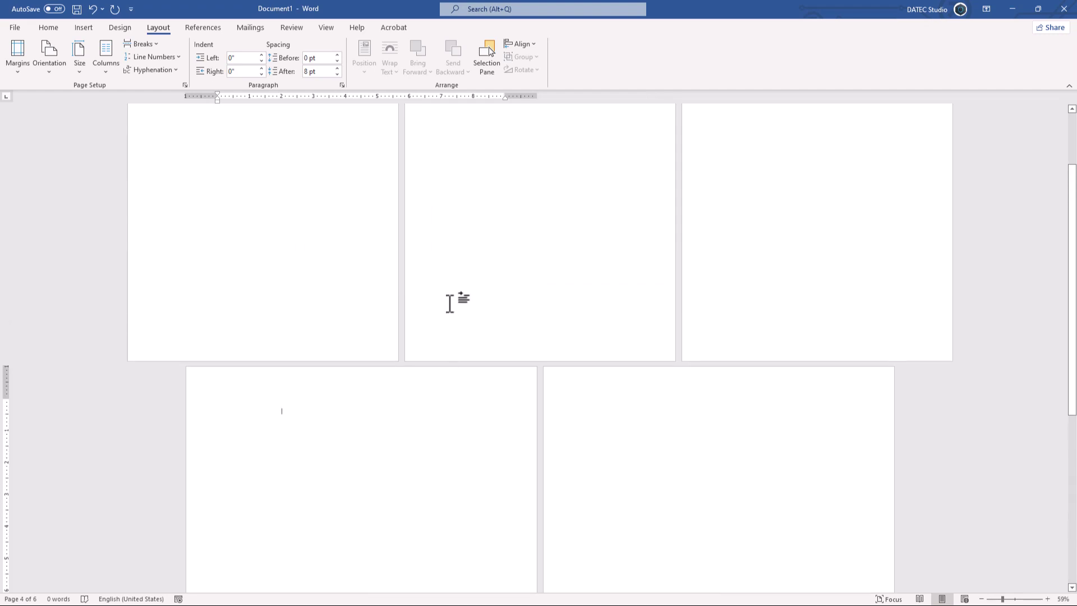
- Show the document's formatting marks and review the page and section breaks on the portrait and landscape pages
click(49, 27)
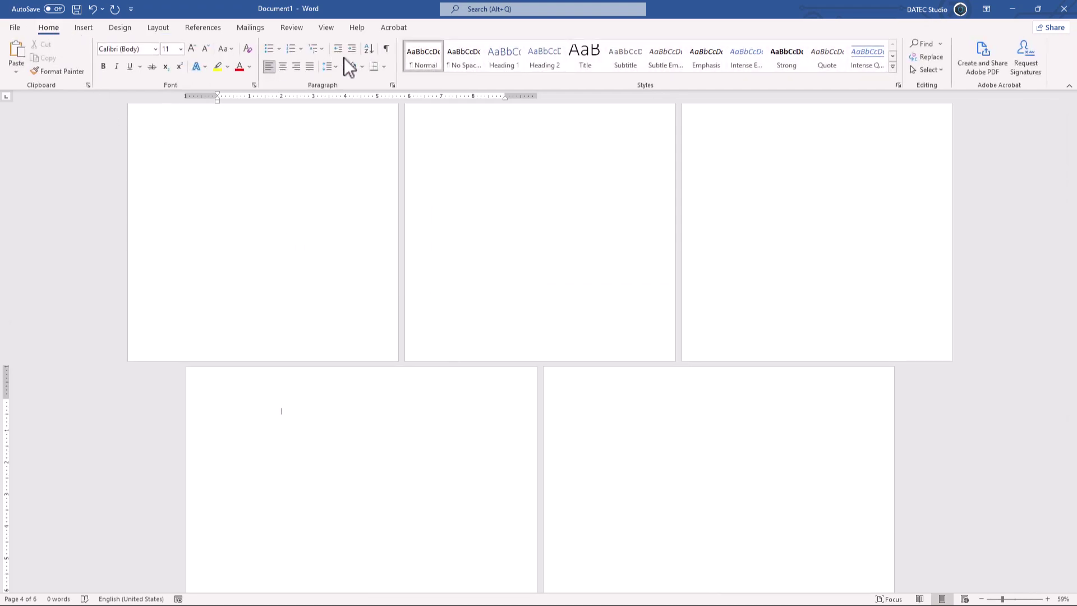
click(386, 49)
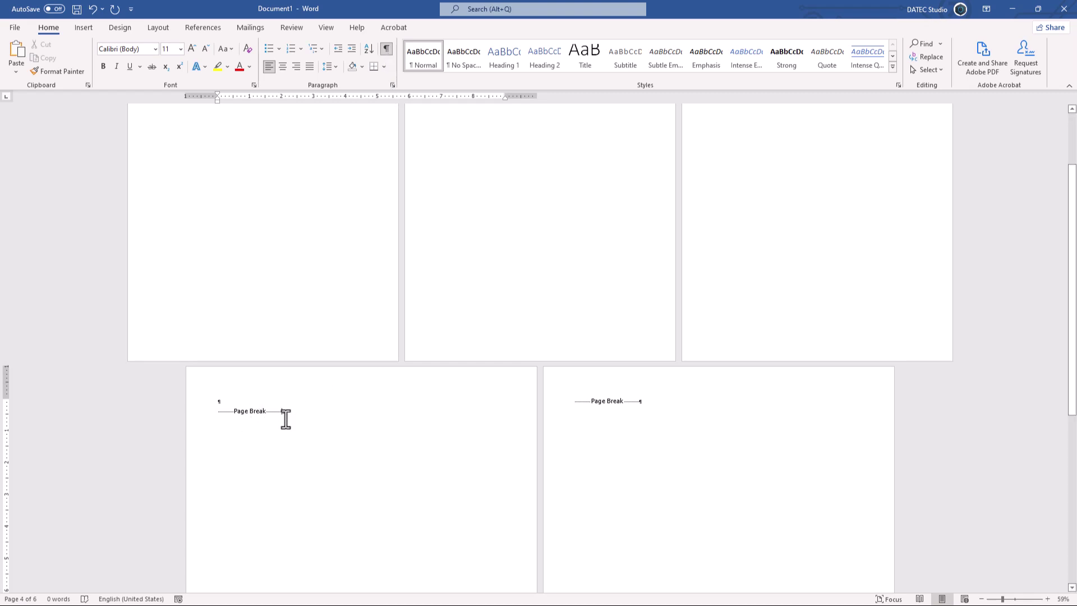
scroll(611, 418, up, 2)
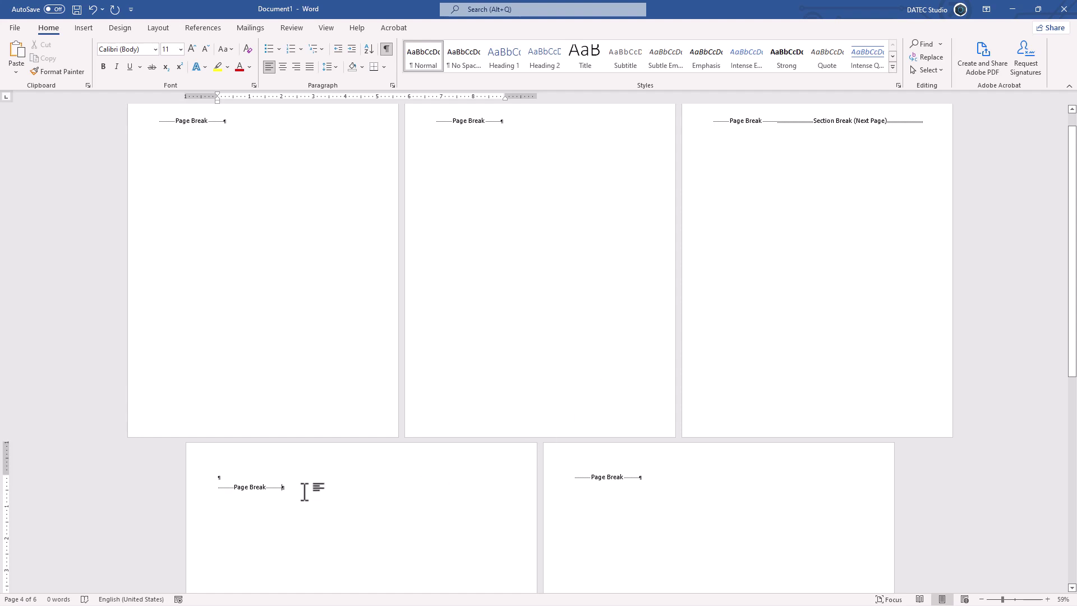
- Insert a Next Page section break after the page break on the fourth page
click(158, 28)
click(156, 45)
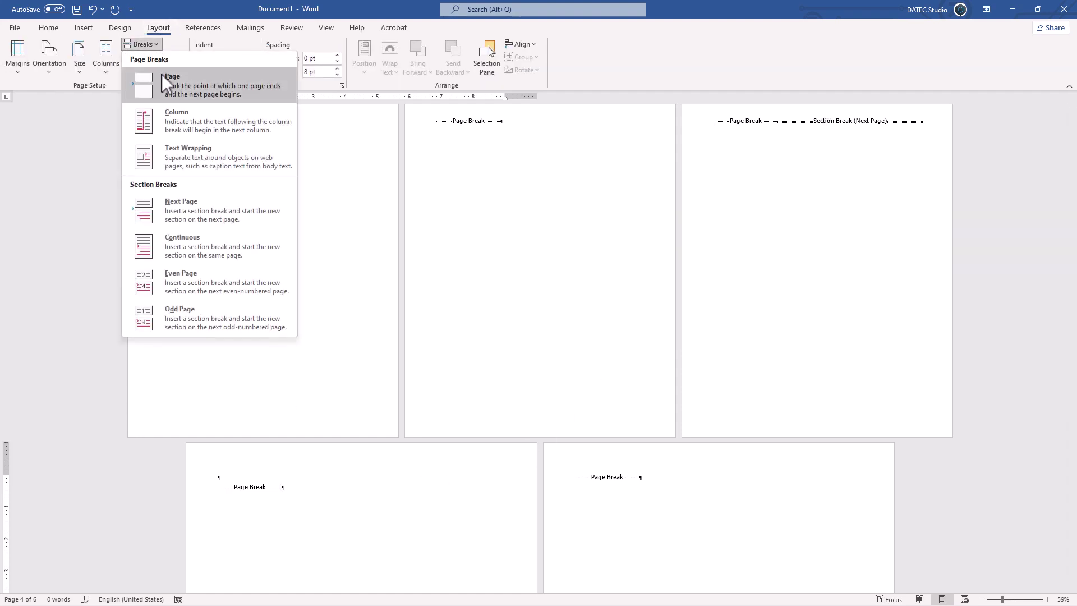
click(200, 214)
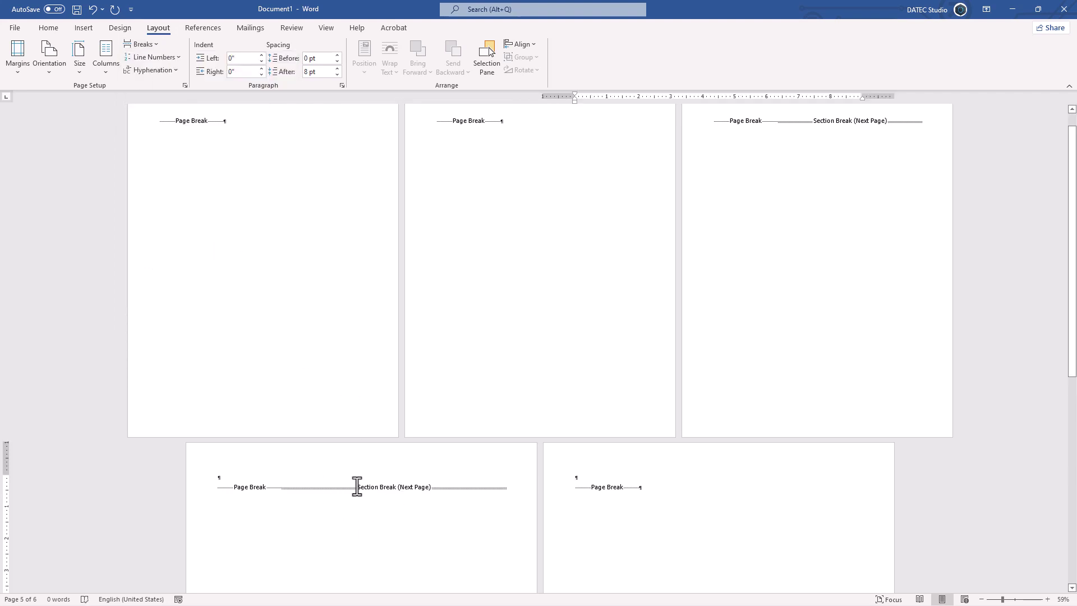
- With the cursor on the fourth page, set portrait orientation applied to this section only
scroll(616, 466, down, 1)
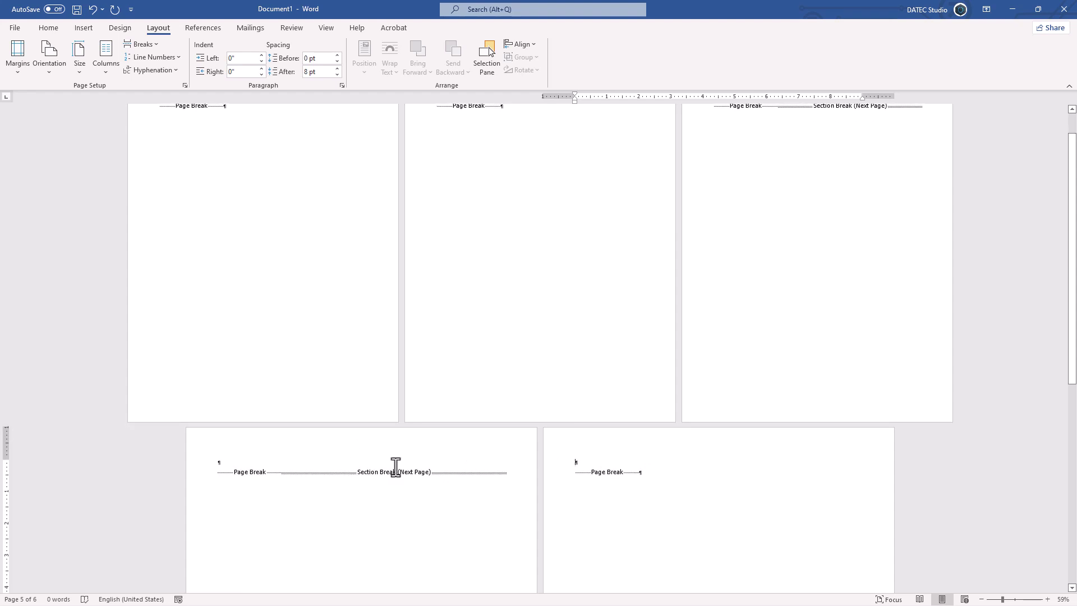
scroll(399, 452, down, 3)
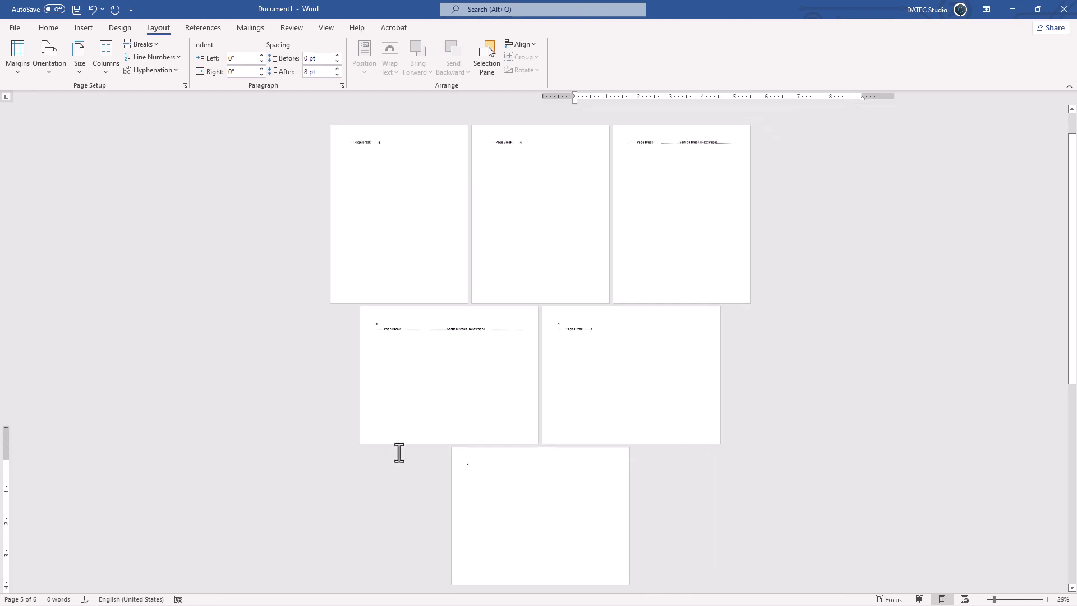
click(583, 304)
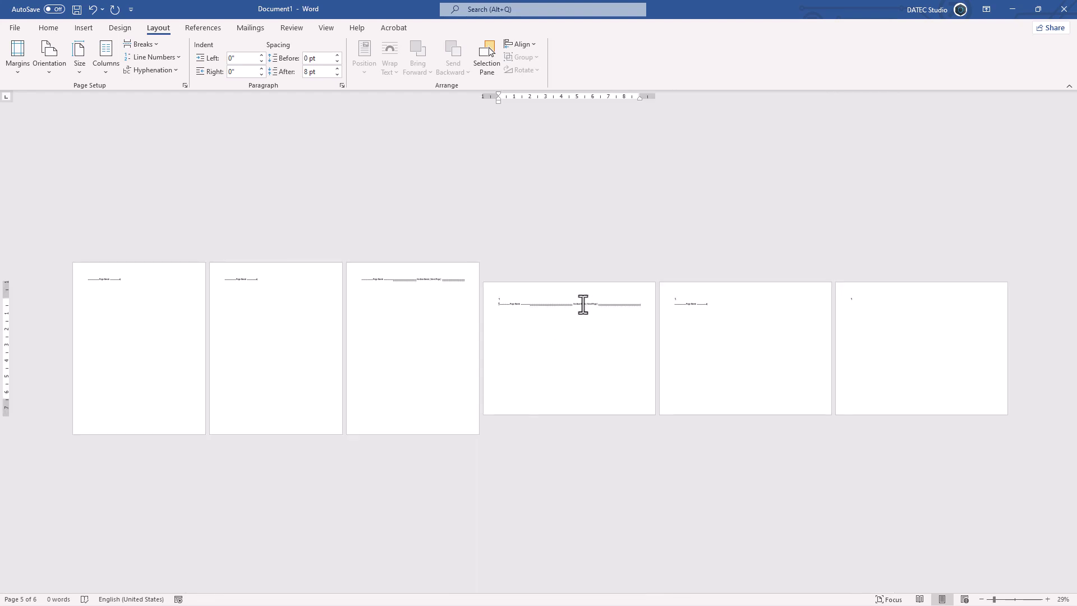
click(185, 85)
click(454, 259)
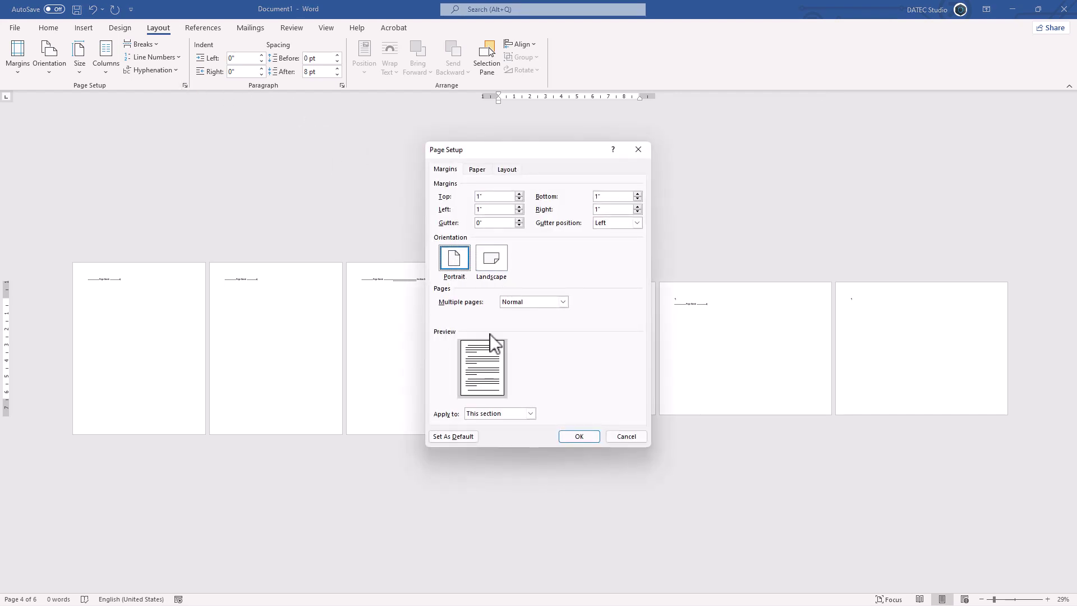
click(512, 414)
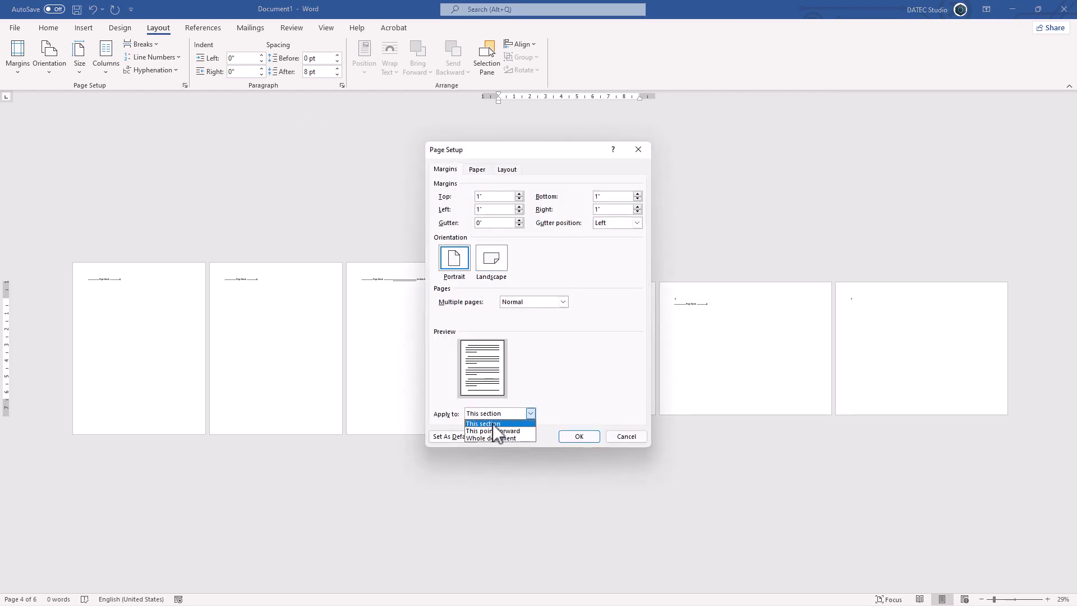
click(492, 424)
click(579, 437)
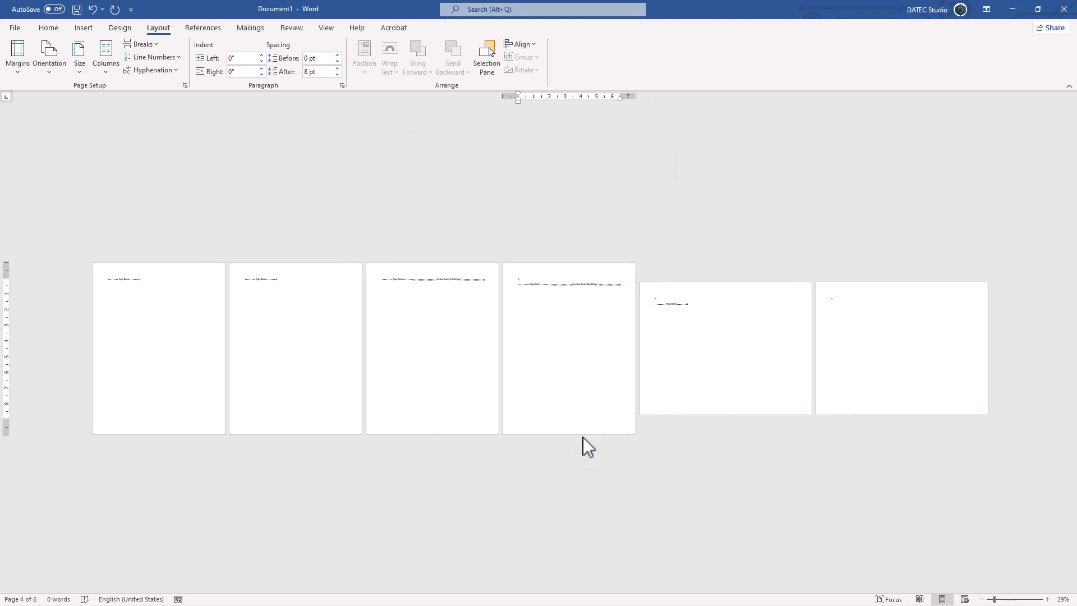
- From the third page, try landscape orientation applied to this section, and undo it
click(430, 283)
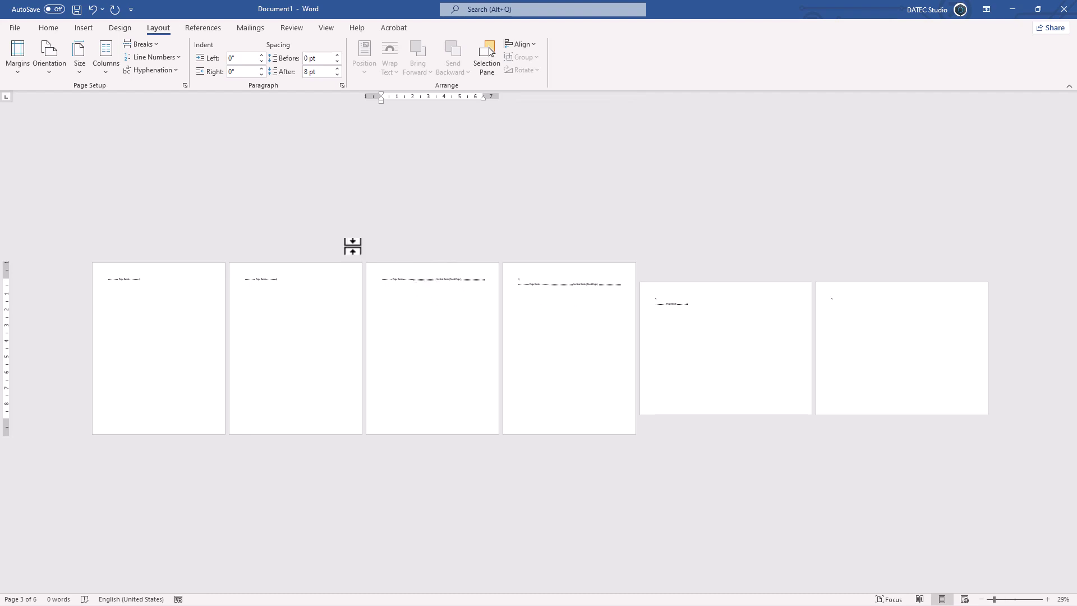
click(185, 85)
click(494, 264)
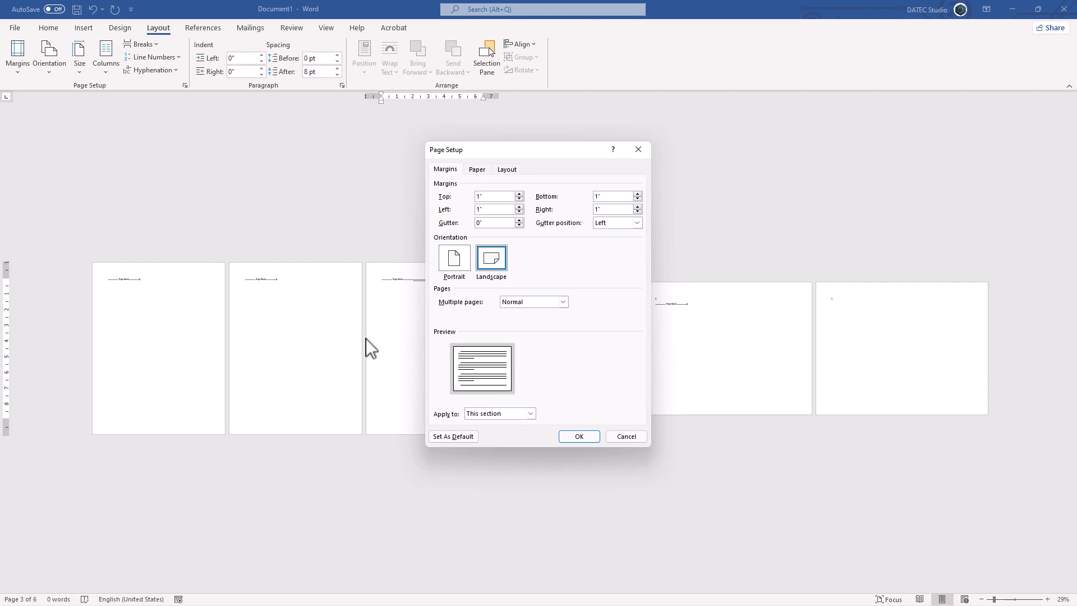
click(578, 437)
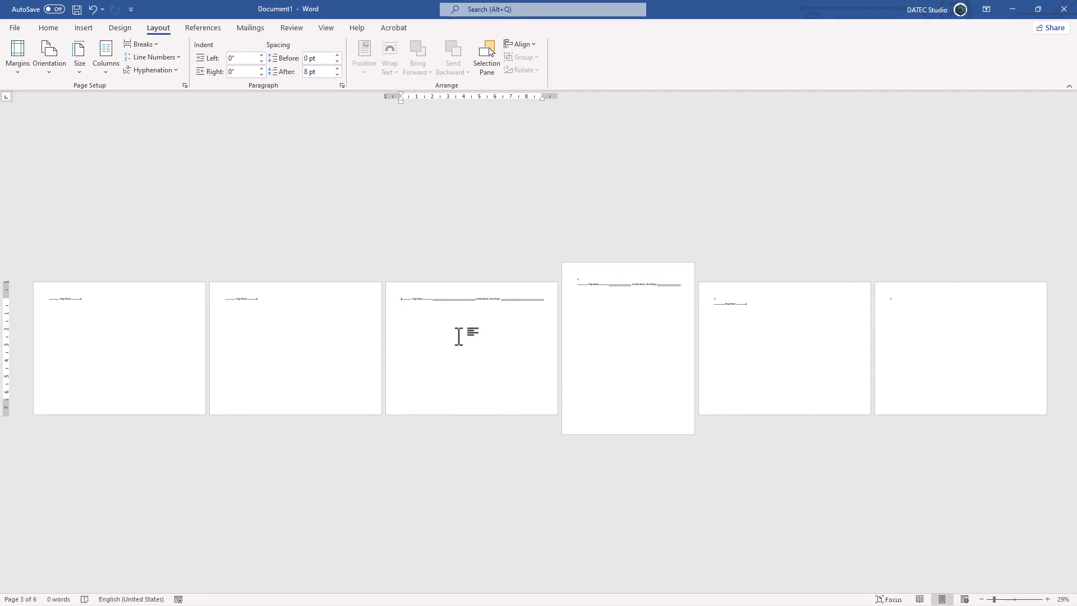
key(ctrl+z)
- Insert a Next Page section break after the page break on the second page
click(293, 286)
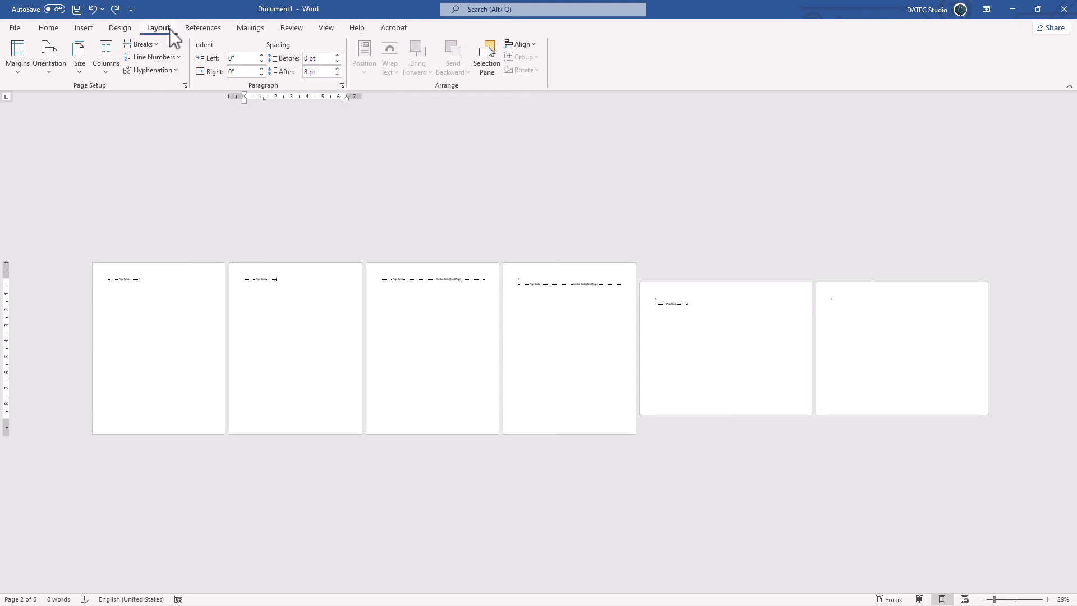
click(154, 44)
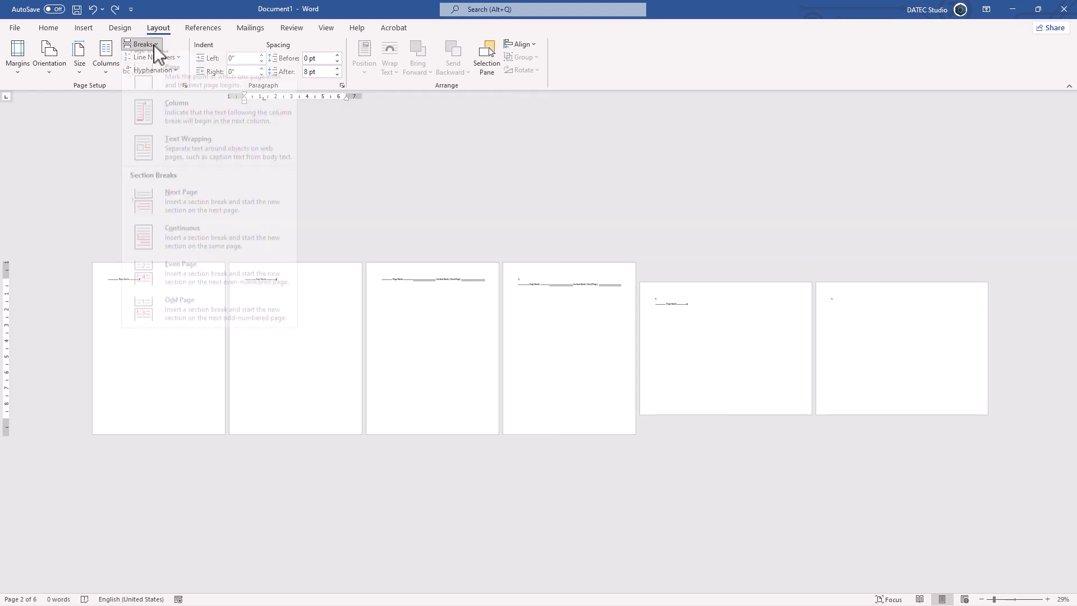
click(190, 213)
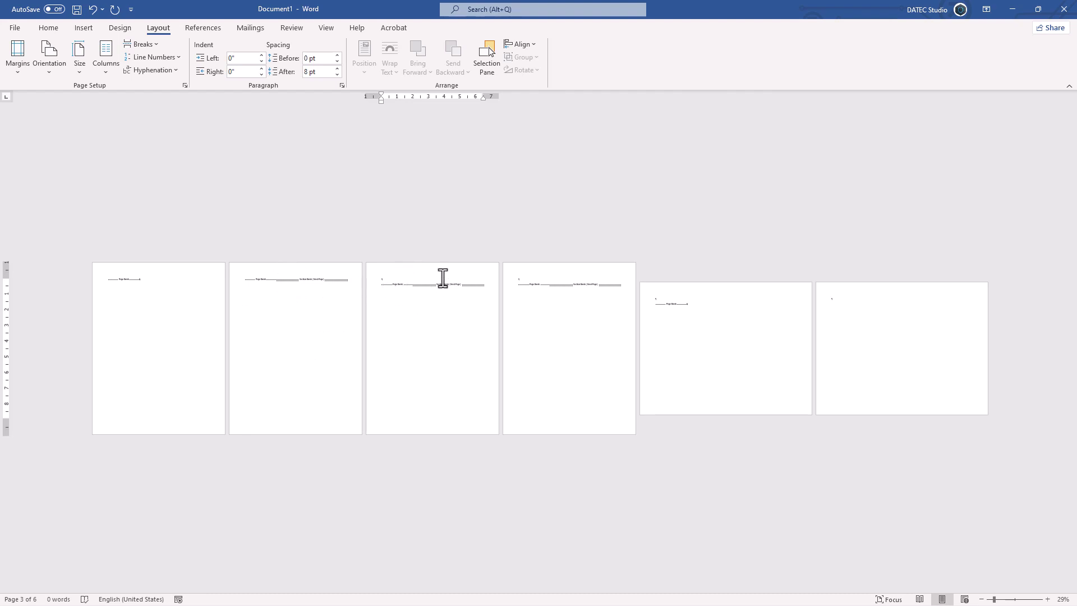
- Apply landscape orientation to the third page's section only
double_click(372, 99)
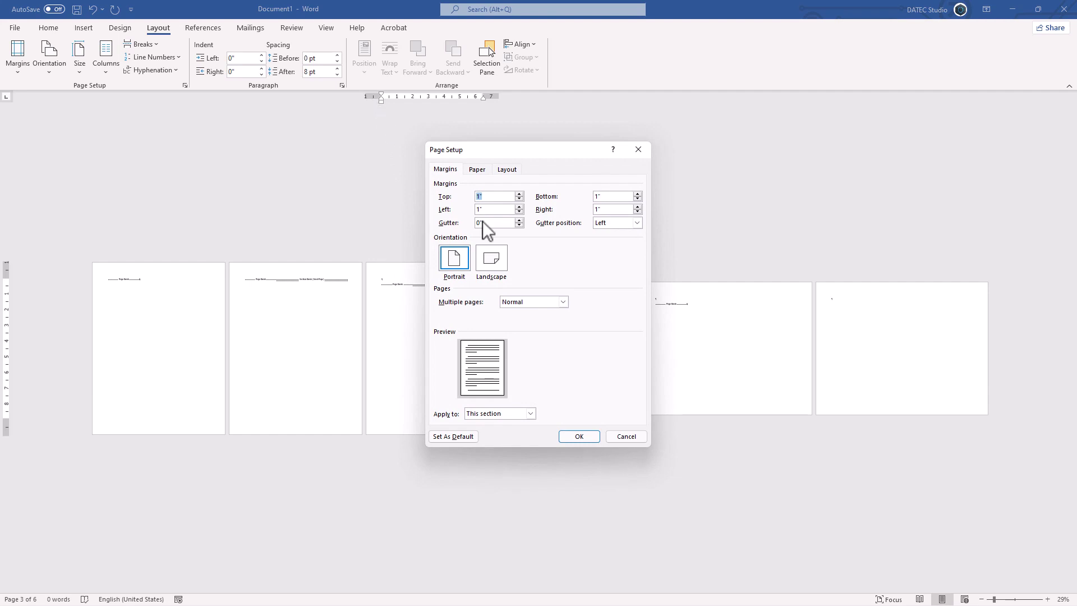
click(497, 259)
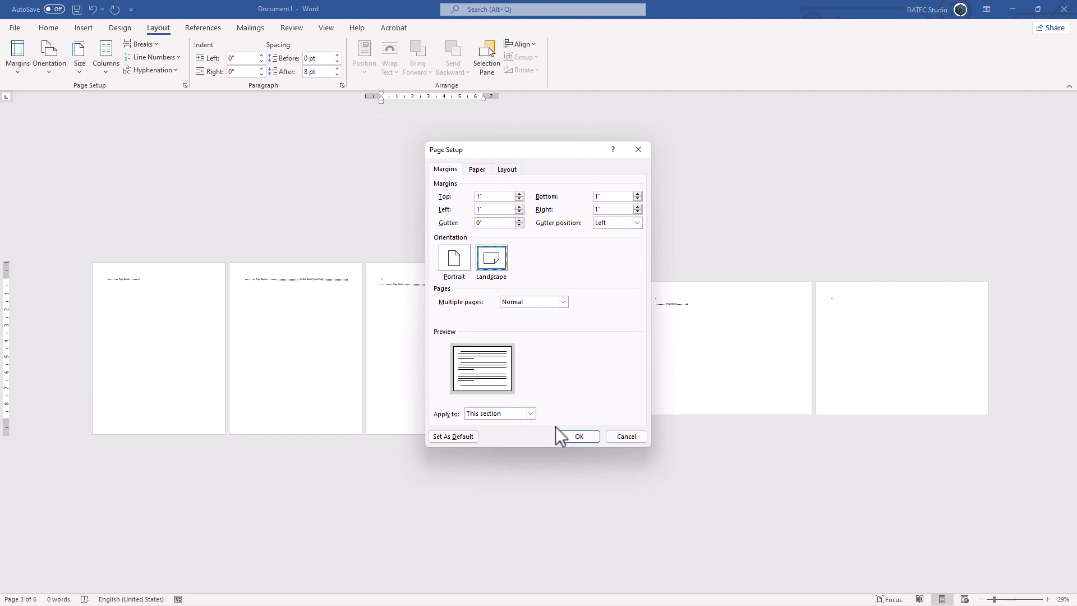
click(572, 434)
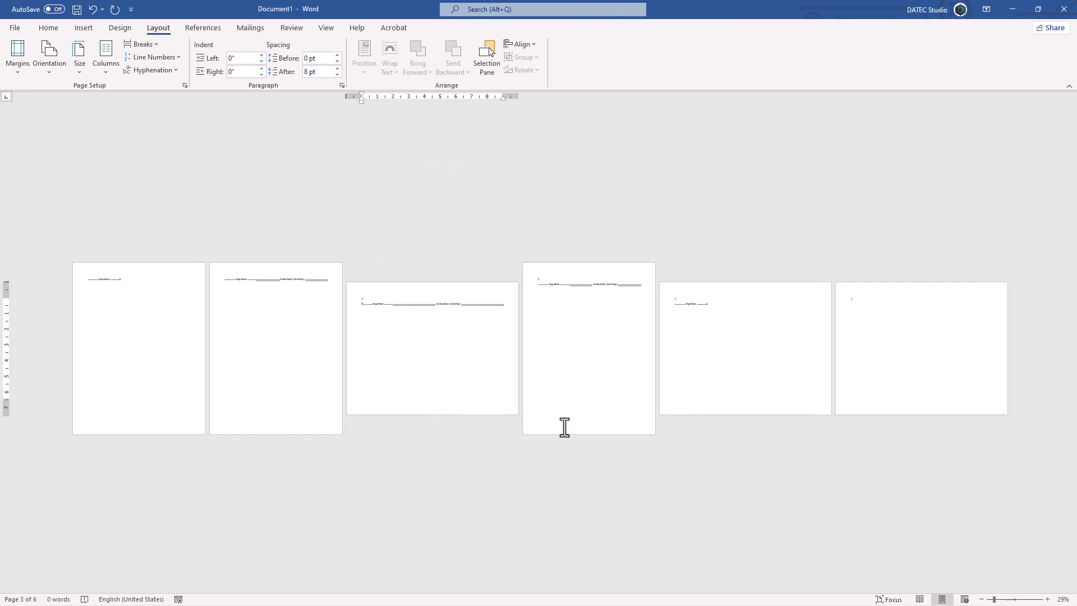
- Set the paper size of the third page to Legal and that of the fourth page to A5
click(86, 73)
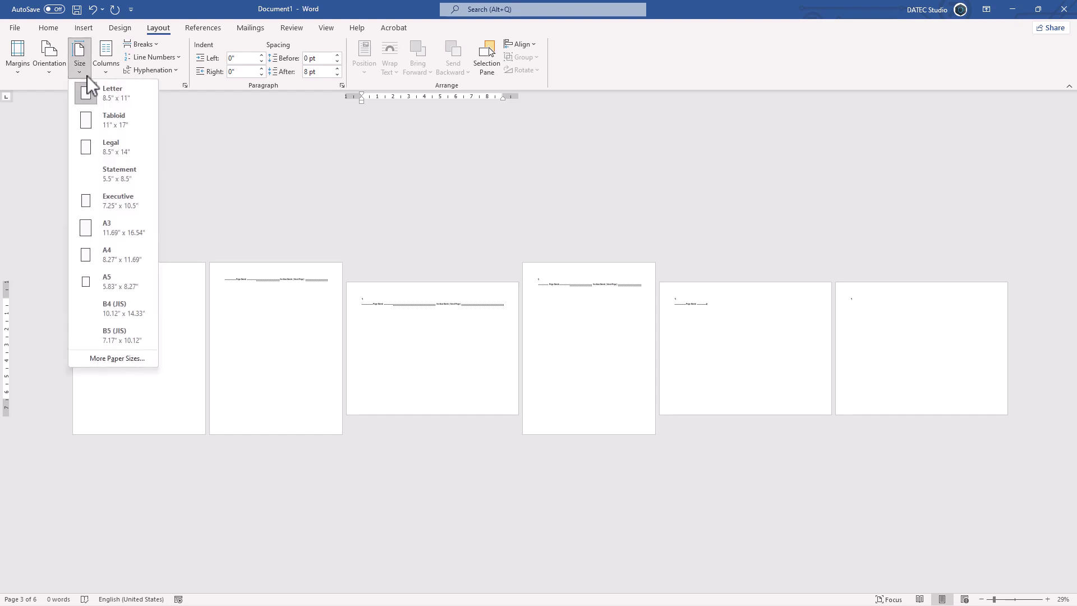
click(110, 146)
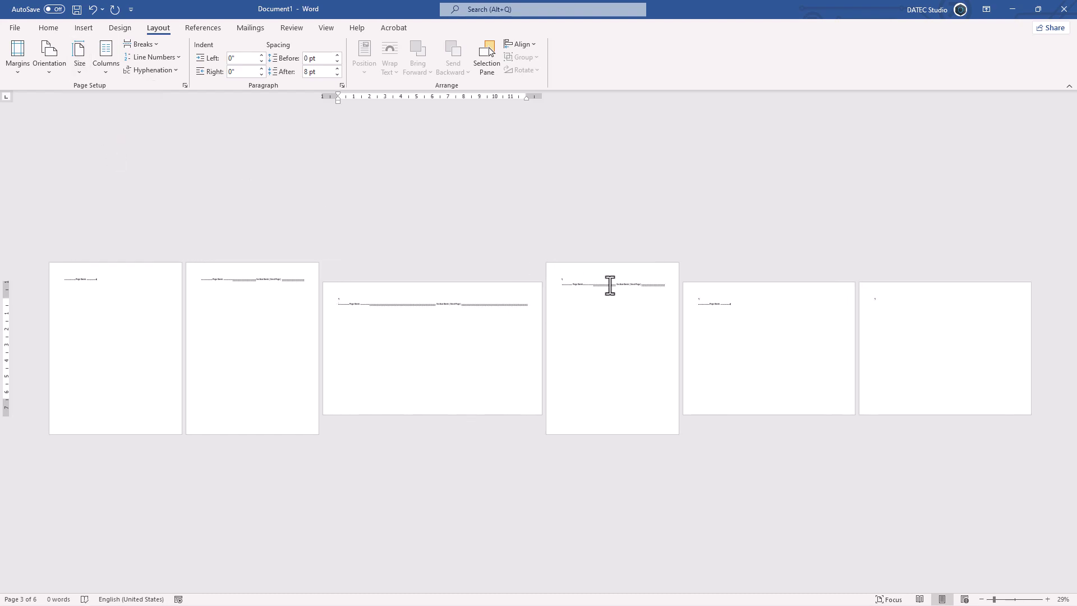
click(80, 72)
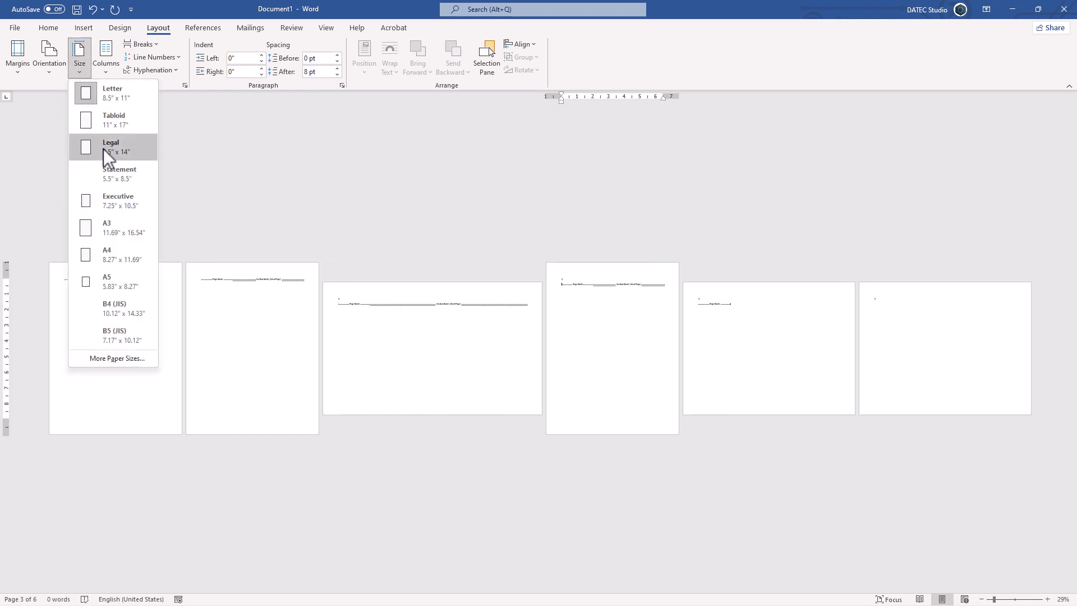
click(112, 255)
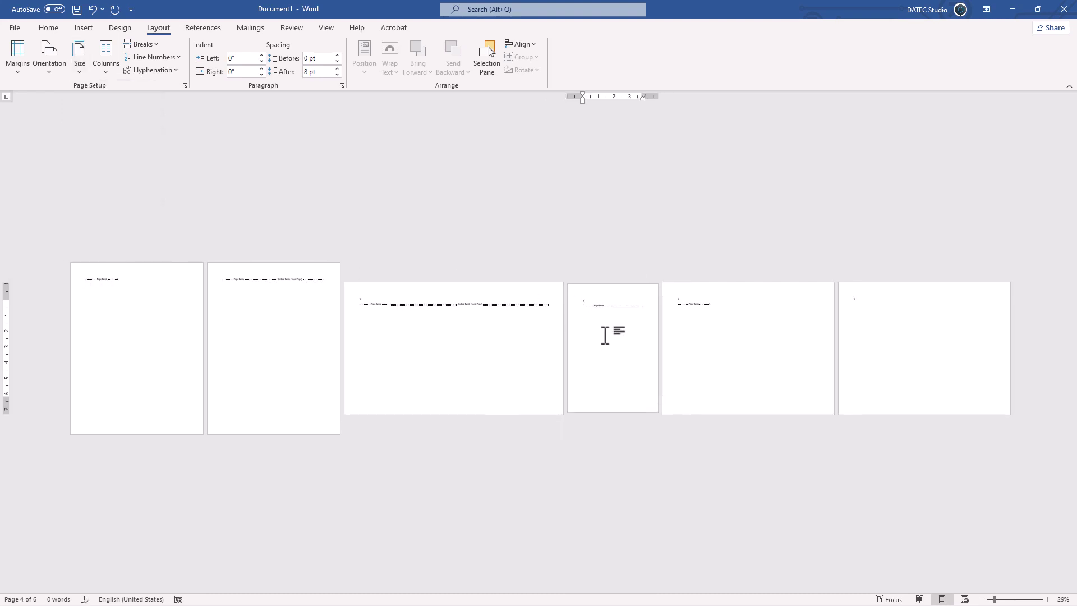